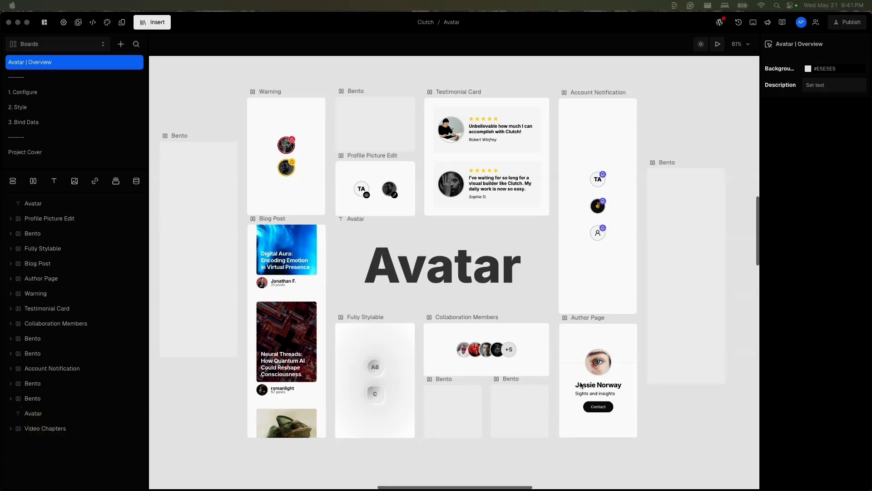
# Select the Video Chapters box on the overview board and view the chapters it lists.
pyautogui.click(60, 431)
pyautogui.click(53, 433)
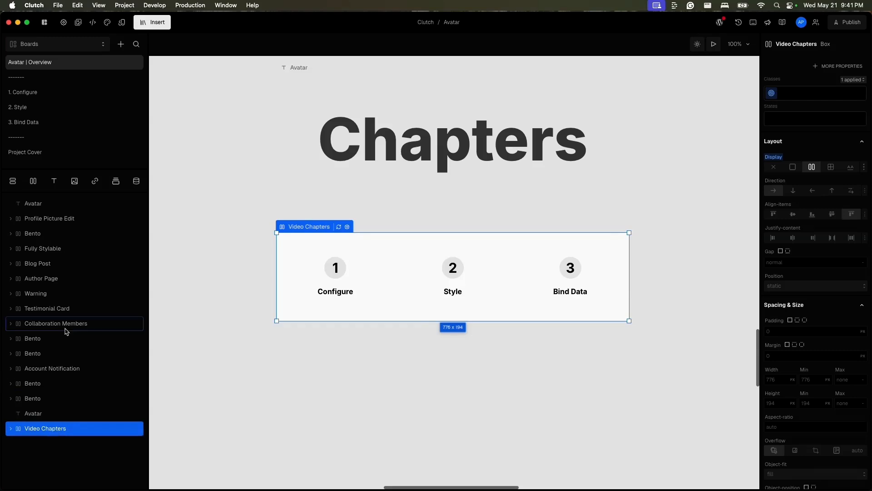
# Insert the Avatar component from Clutch Elements into the Bento box on the 1. Configure board.
pyautogui.click(58, 95)
pyautogui.click(339, 109)
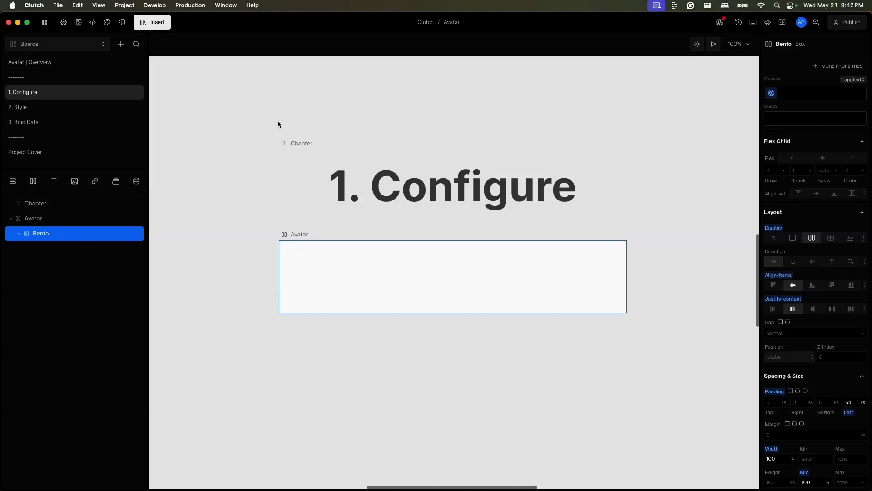
pyautogui.click(152, 22)
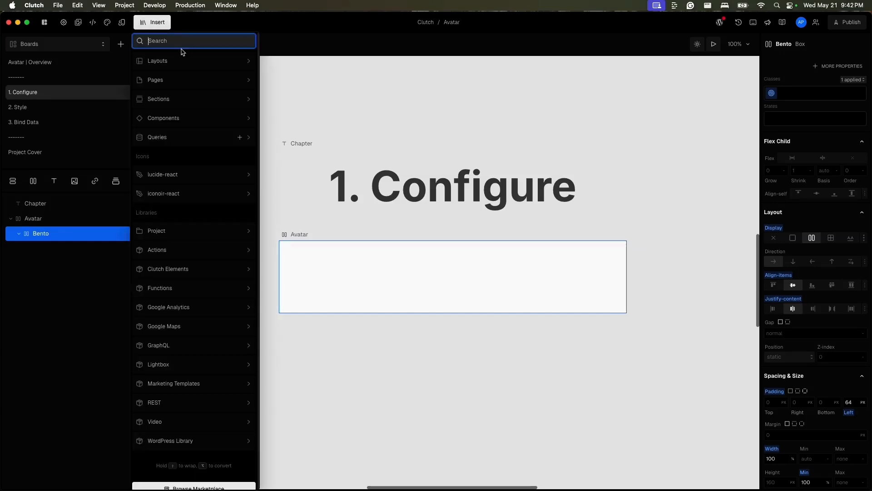
pyautogui.write('avatar')
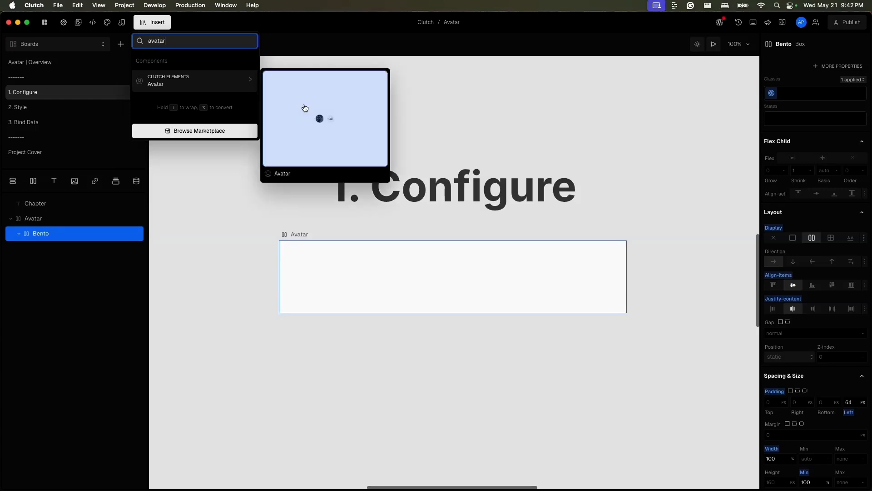
pyautogui.press('Return')
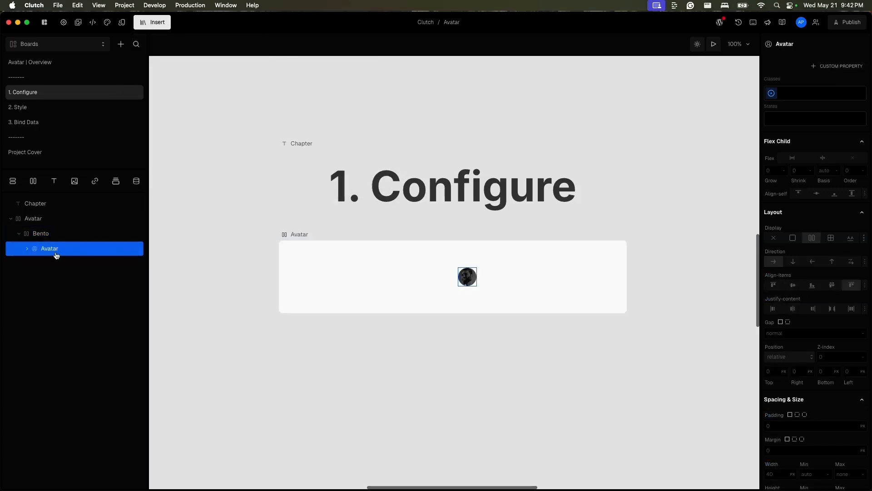
# Expand the inserted Avatar's layers and set the initials of its AvatarFallback to JD.
pyautogui.click(27, 250)
pyautogui.click(90, 267)
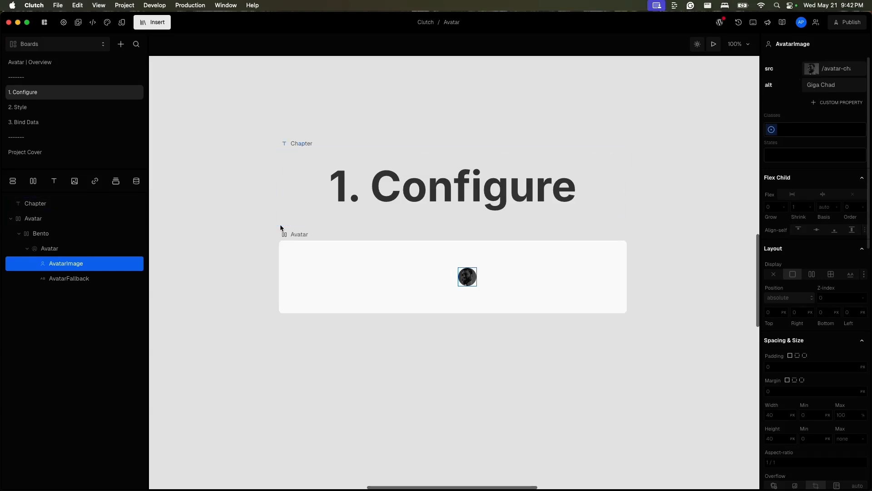
pyautogui.click(103, 278)
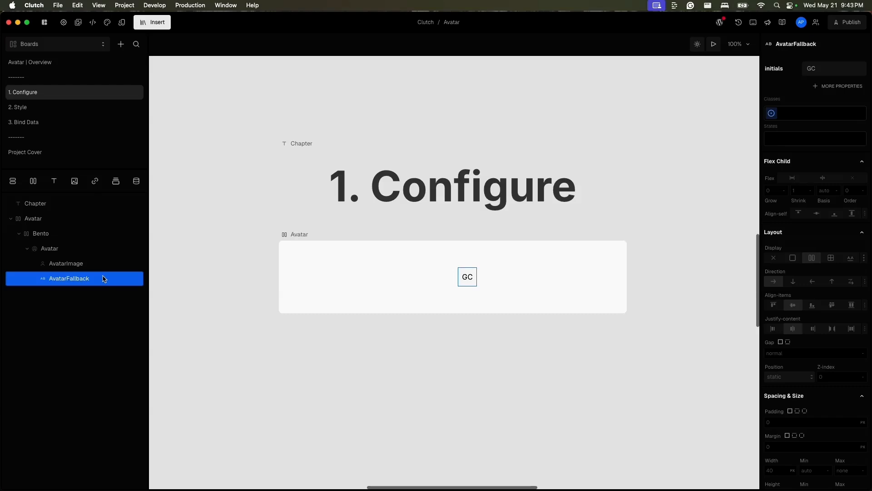
pyautogui.click(833, 68)
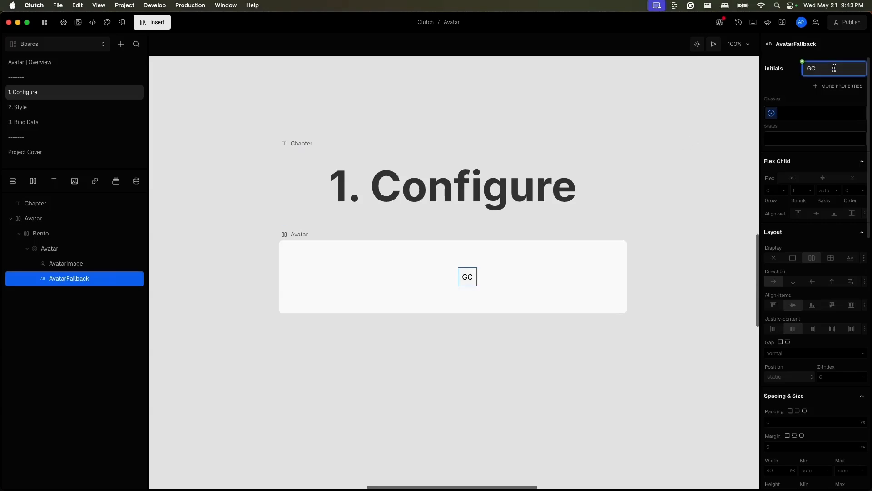
pyautogui.doubleClick(833, 68)
pyautogui.write('JD')
# Replace the AvatarImage source with the file avatar image.jpg from the Downloads folder.
pyautogui.click(95, 266)
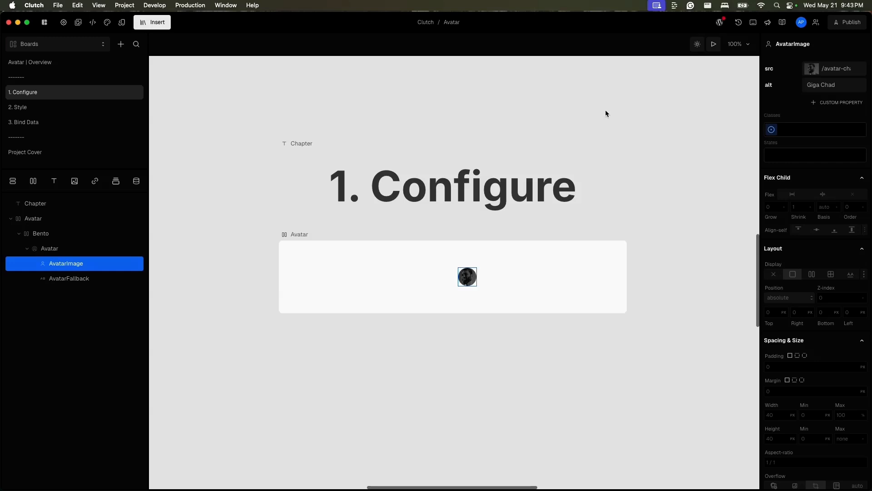
pyautogui.click(807, 69)
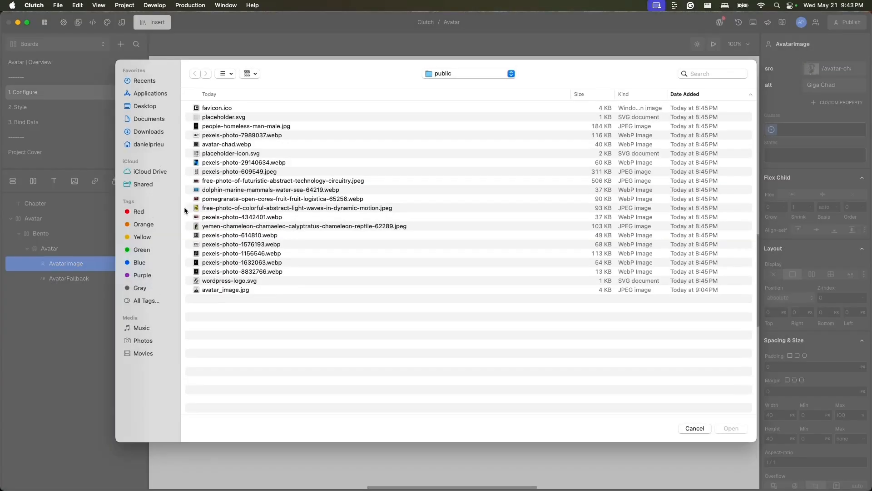
pyautogui.click(158, 136)
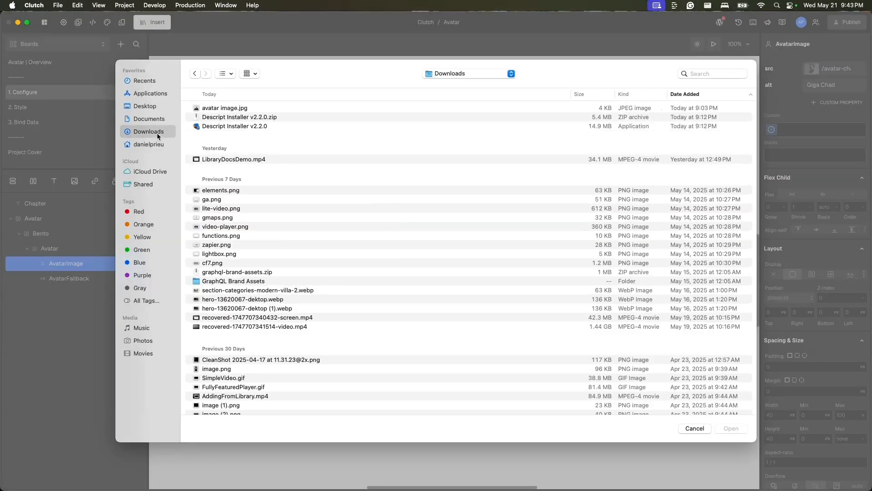
pyautogui.click(239, 108)
pyautogui.click(731, 428)
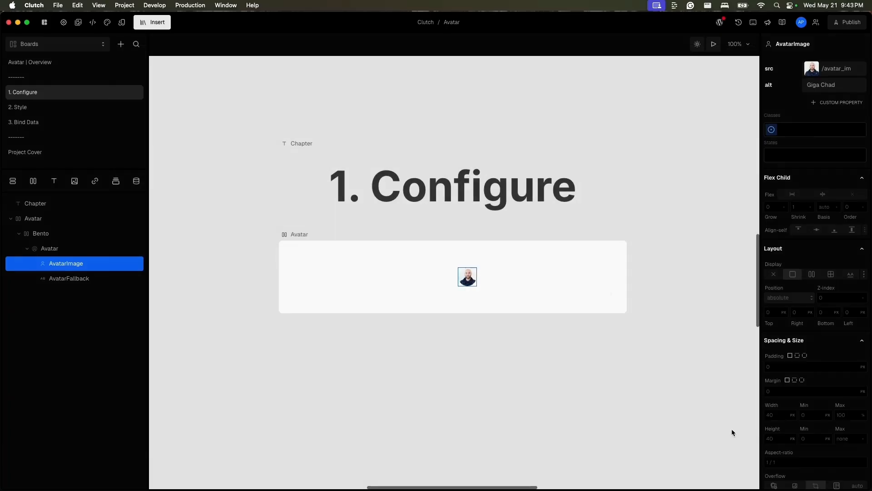
# Set the AvatarImage alt text to the person's full name followed by "avatar".
pyautogui.click(829, 85)
pyautogui.doubleClick(832, 88)
pyautogui.tripleClick(832, 88)
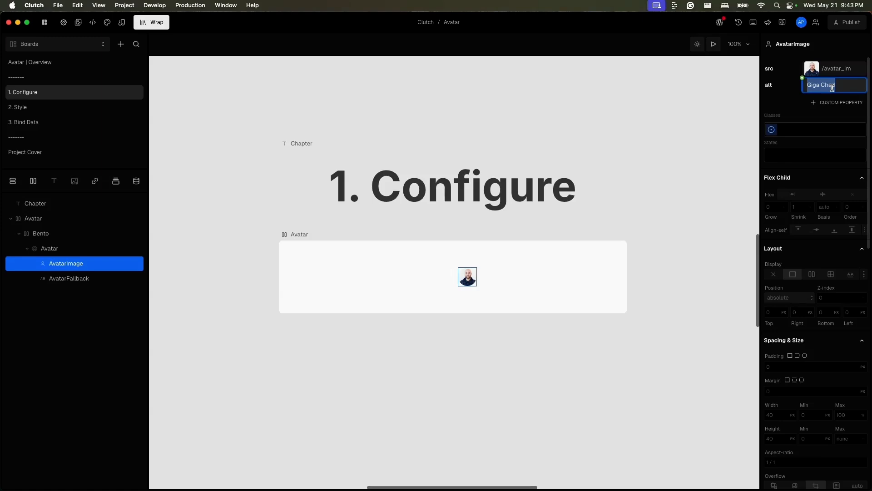
pyautogui.write('John Does')
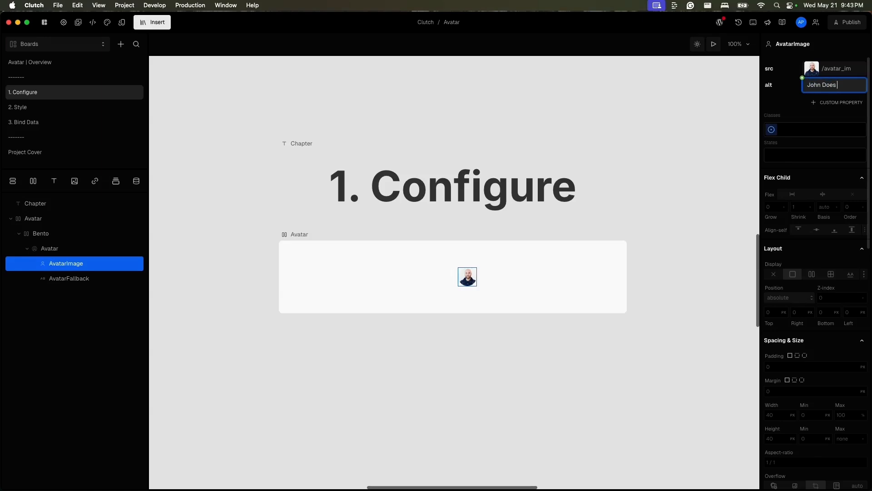
pyautogui.press('BackSpace')
pyautogui.write('avatar')
pyautogui.click(790, 108)
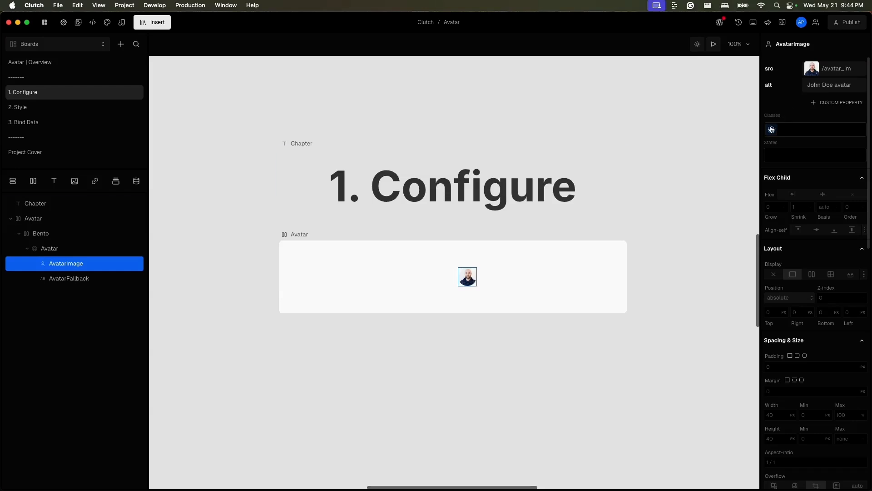
# Give the Avatar | Default element on the 2. Style board a 4 px border.
pyautogui.click(87, 108)
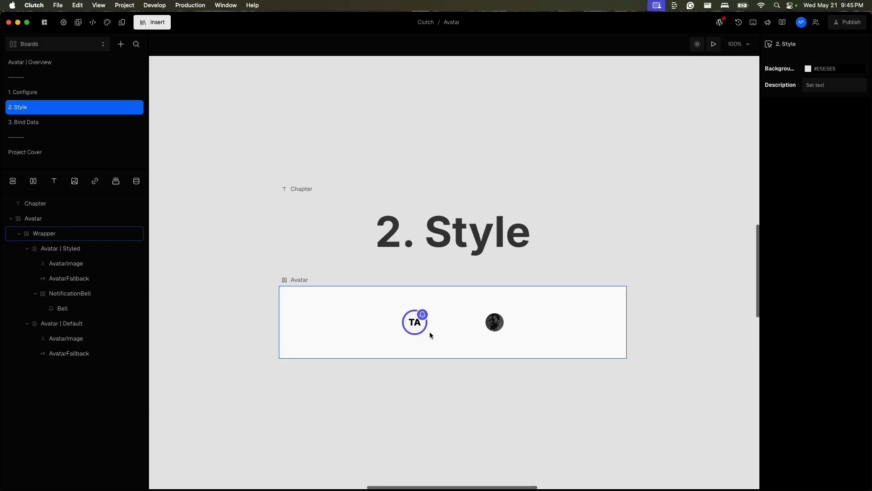
pyautogui.click(96, 325)
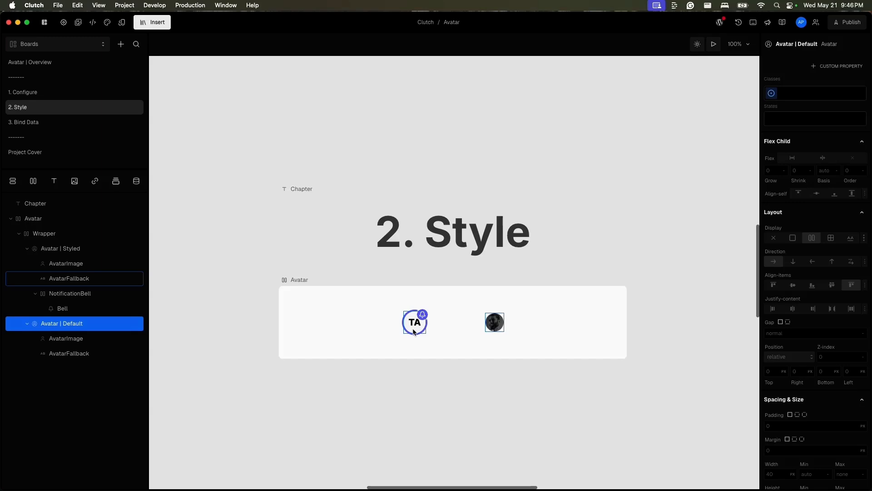
pyautogui.scroll(-10, 819, 329)
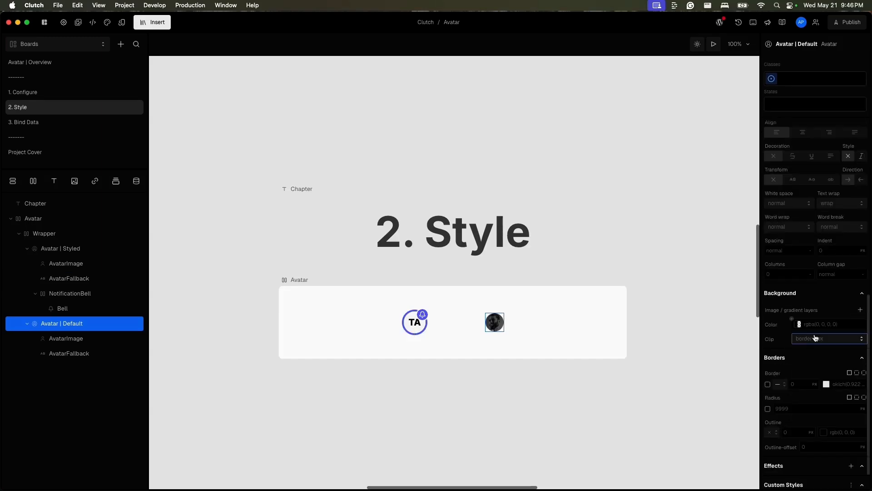
pyautogui.click(802, 354)
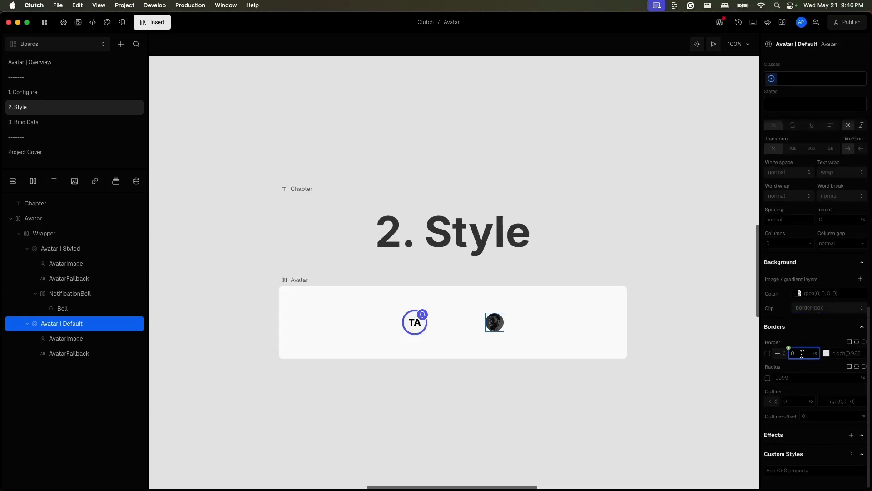
pyautogui.write('4')
# Set the border color of Avatar | Default to an indigo color token.
pyautogui.click(826, 354)
pyautogui.click(825, 353)
pyautogui.click(826, 354)
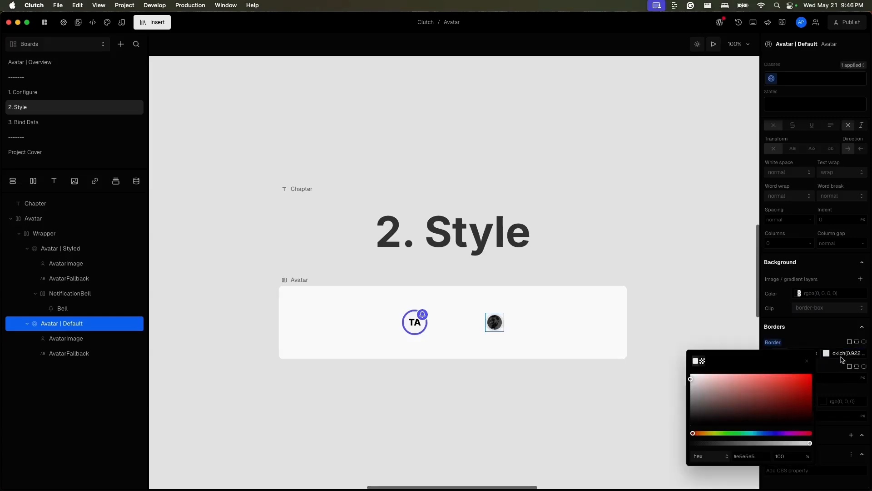
pyautogui.click(841, 358)
pyautogui.click(820, 348)
pyautogui.write('t')
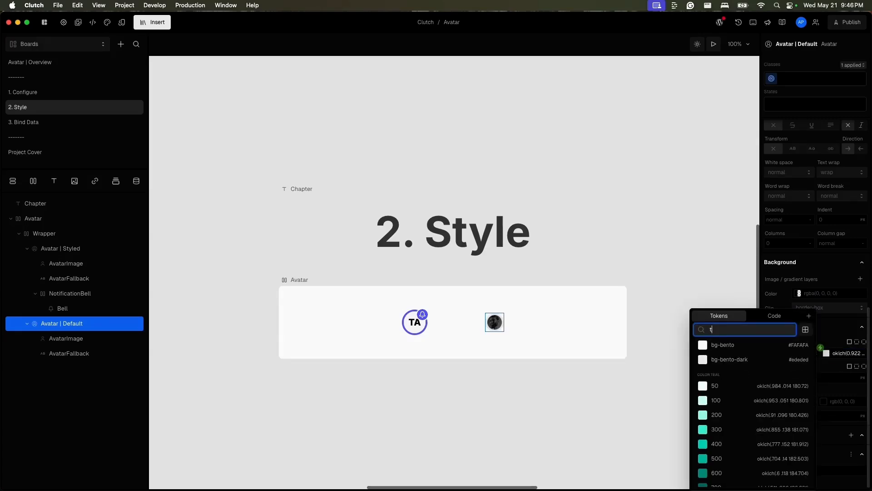
pyautogui.press('BackSpace')
pyautogui.write('in')
pyautogui.click(721, 428)
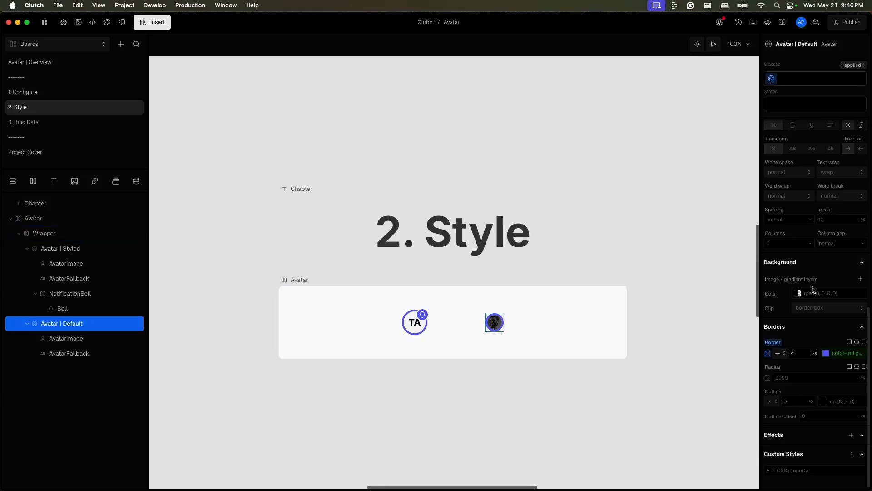
# Try the xl container token (36rem) as the width of Avatar | Default.
pyautogui.scroll(10, 806, 287)
pyautogui.scroll(2, 813, 287)
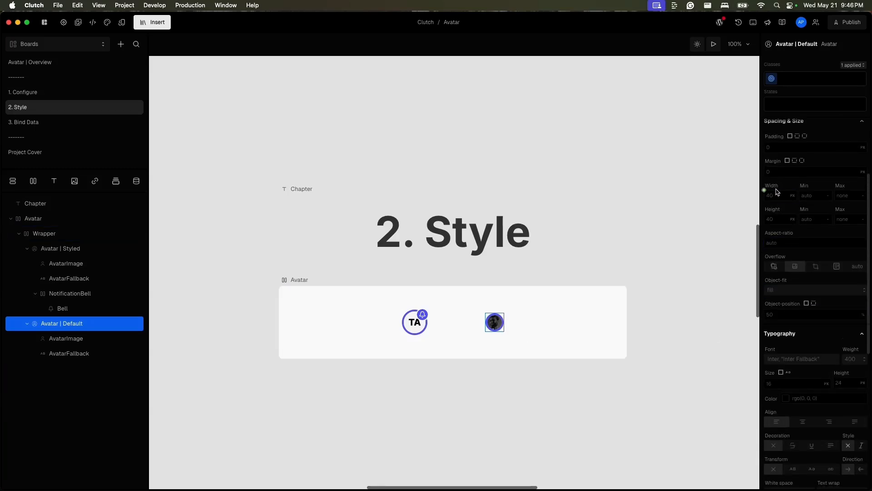
pyautogui.click(766, 190)
pyautogui.click(764, 191)
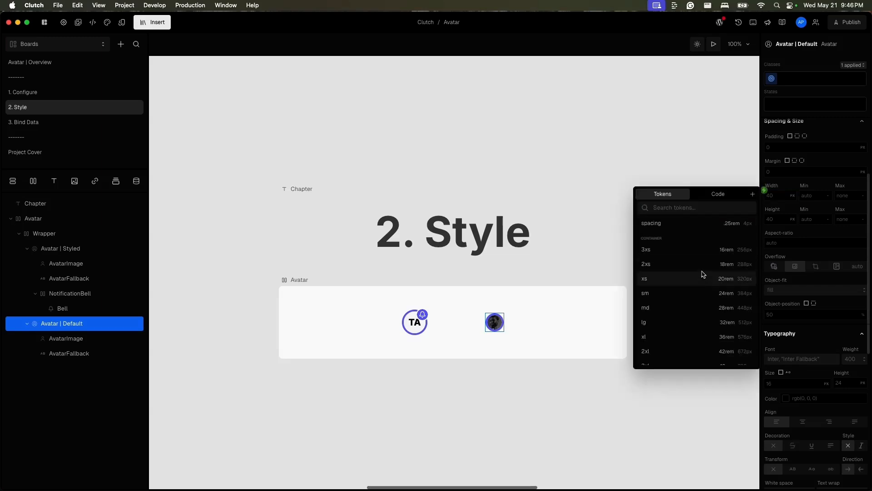
pyautogui.scroll(-4, 704, 293)
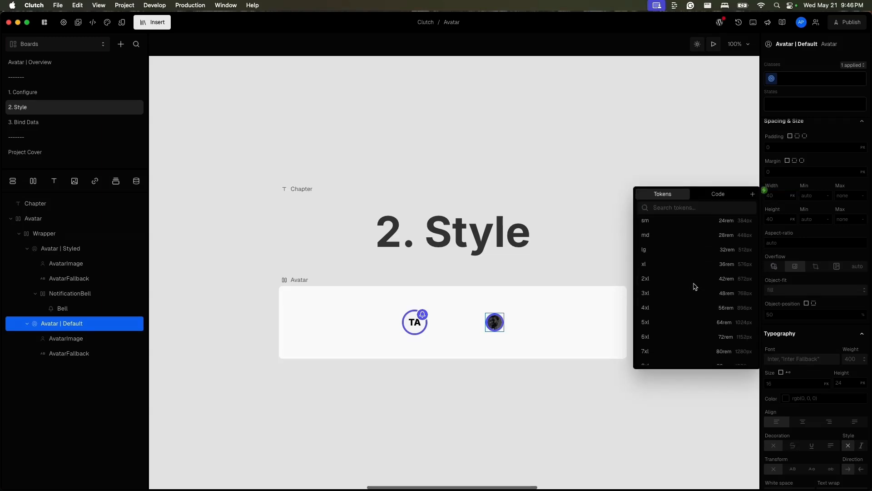
pyautogui.click(684, 264)
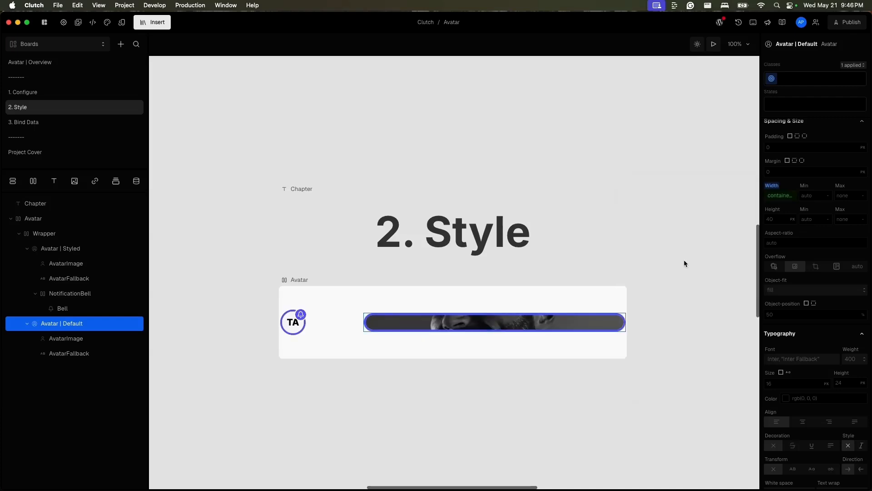
# Set the width of Avatar | Default to the spacing token 14 (56 px).
pyautogui.click(771, 197)
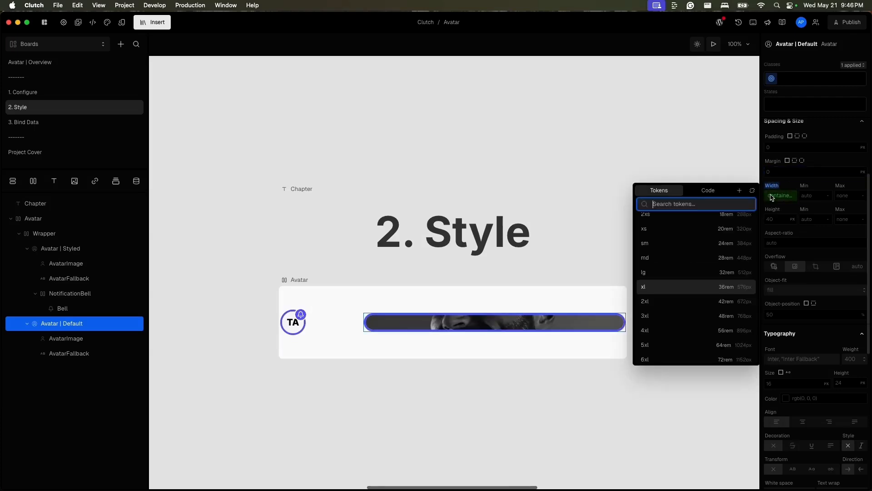
pyautogui.scroll(5, 697, 237)
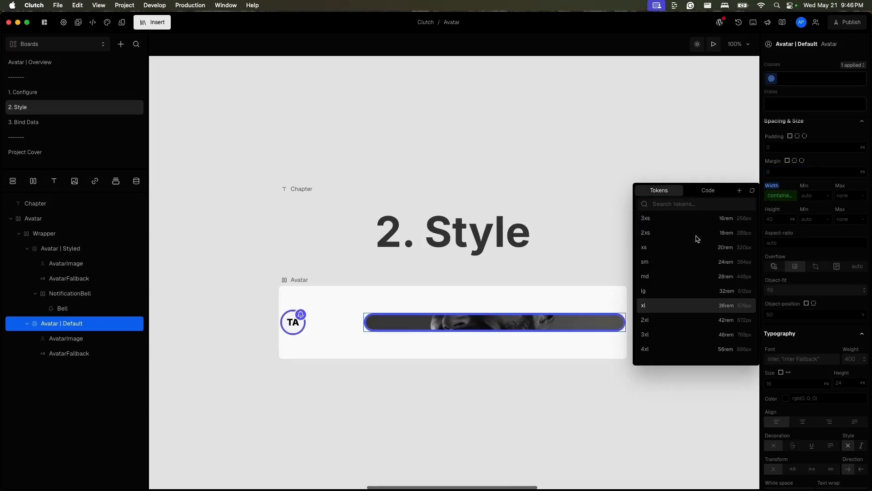
pyautogui.click(663, 322)
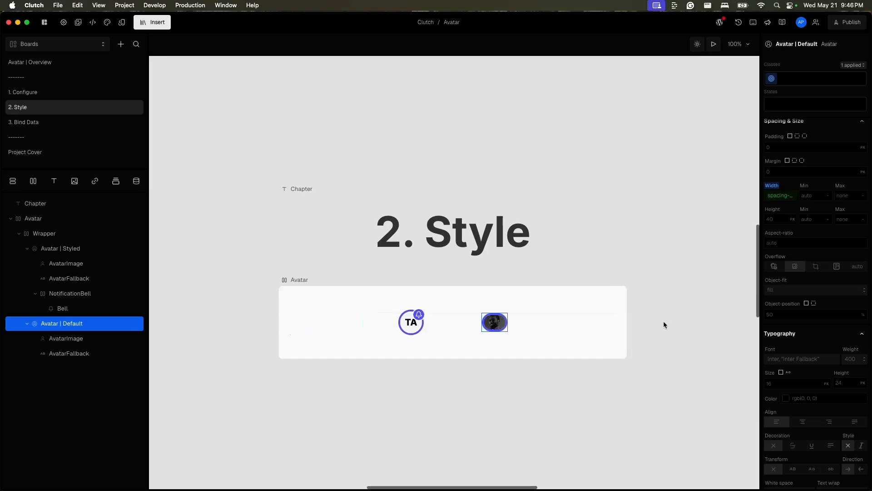
# Set the height of Avatar | Default to the spacing token 14 (56 px).
pyautogui.click(768, 219)
pyautogui.click(765, 215)
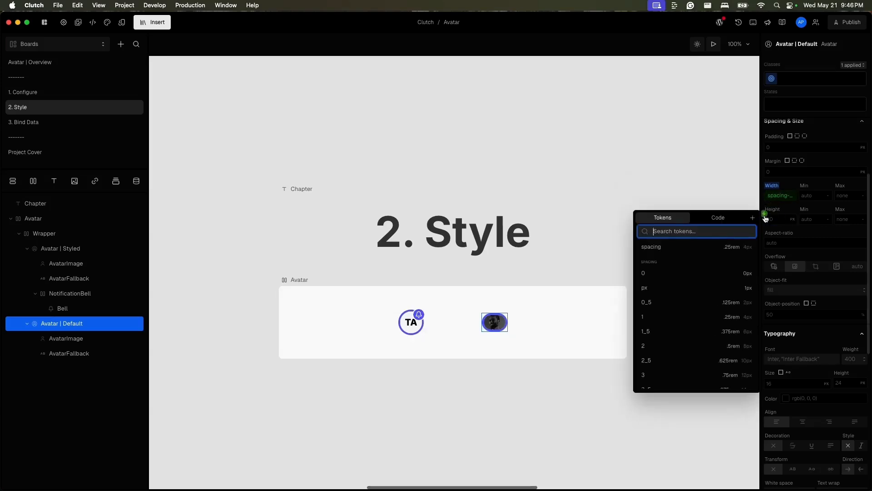
pyautogui.scroll(5, 703, 327)
pyautogui.scroll(-1, 672, 336)
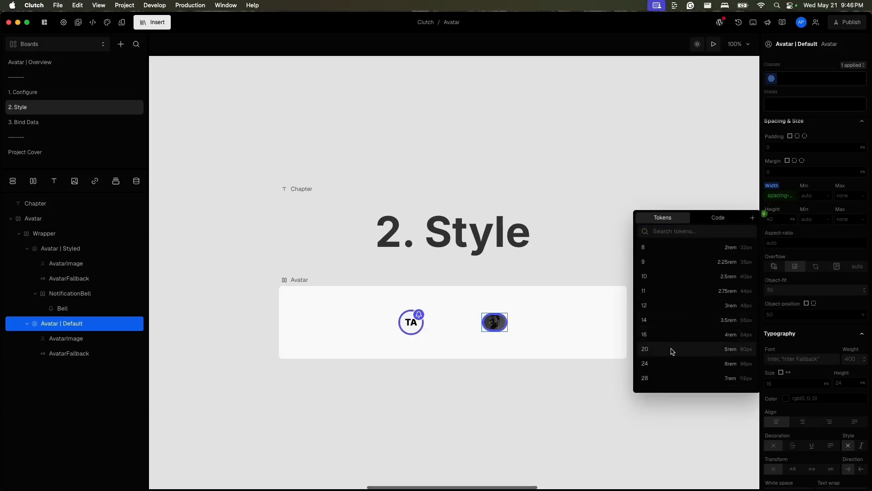
pyautogui.click(673, 321)
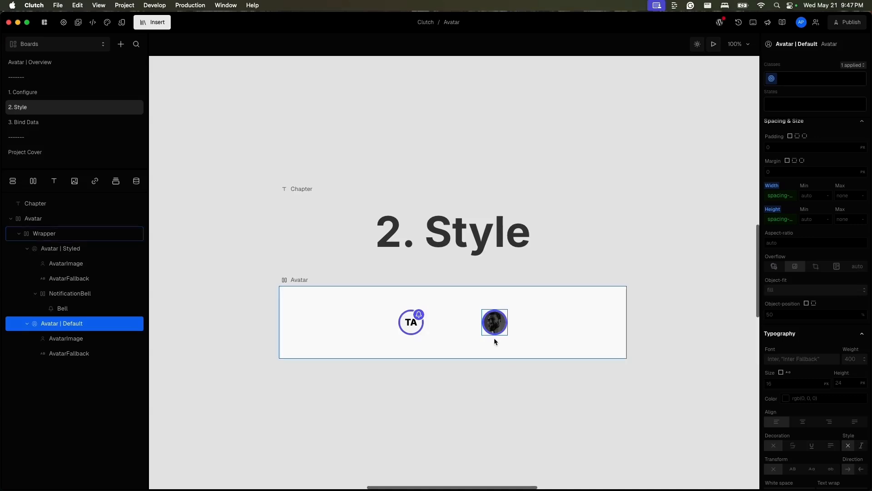
# Clear the image source of the AvatarImage inside Avatar | Default.
pyautogui.click(122, 340)
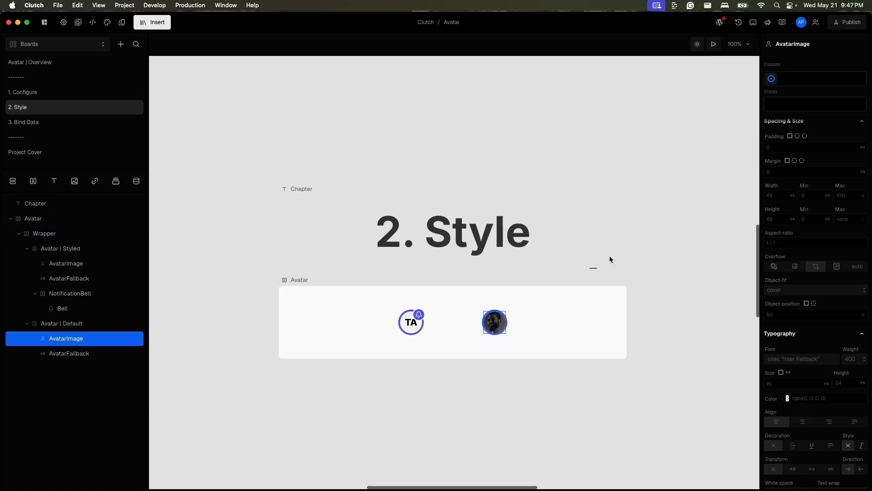
pyautogui.click(834, 68)
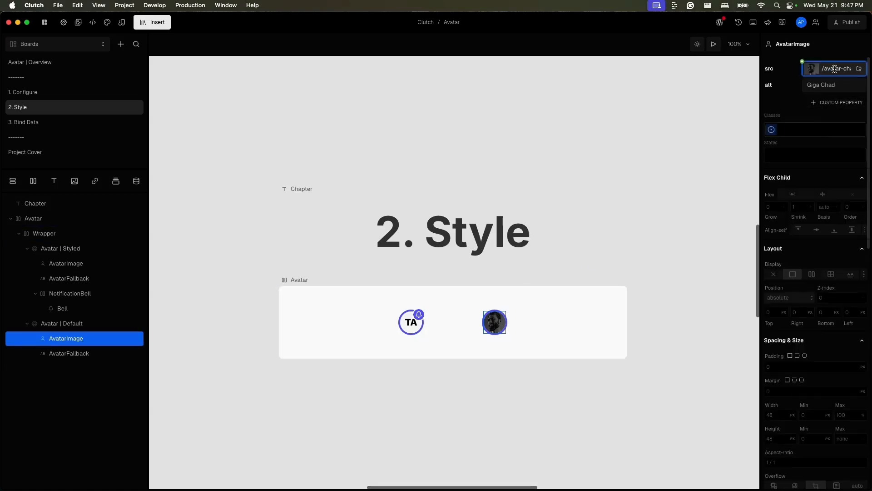
pyautogui.keyDown('alt'); pyautogui.click(777, 73); pyautogui.keyUp('alt')
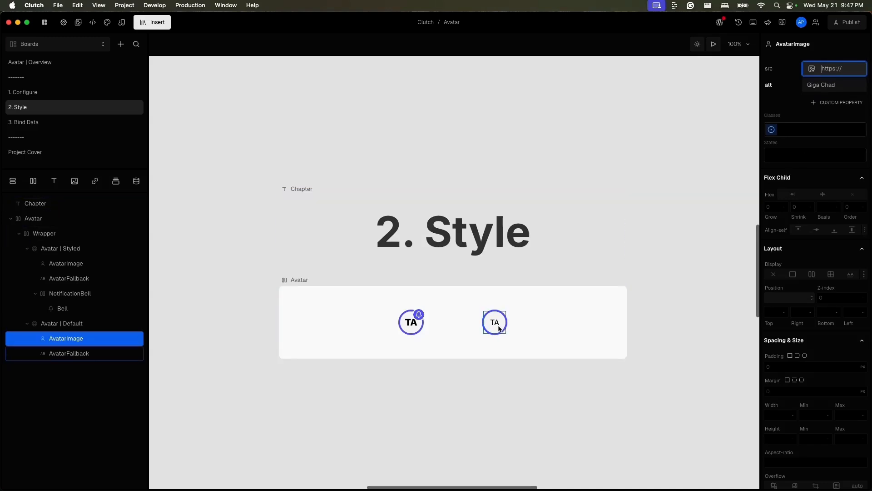
# Set the AvatarFallback text of Avatar | Default to Extra Bold 800 weight and the xl text size token (20 px).
pyautogui.click(118, 354)
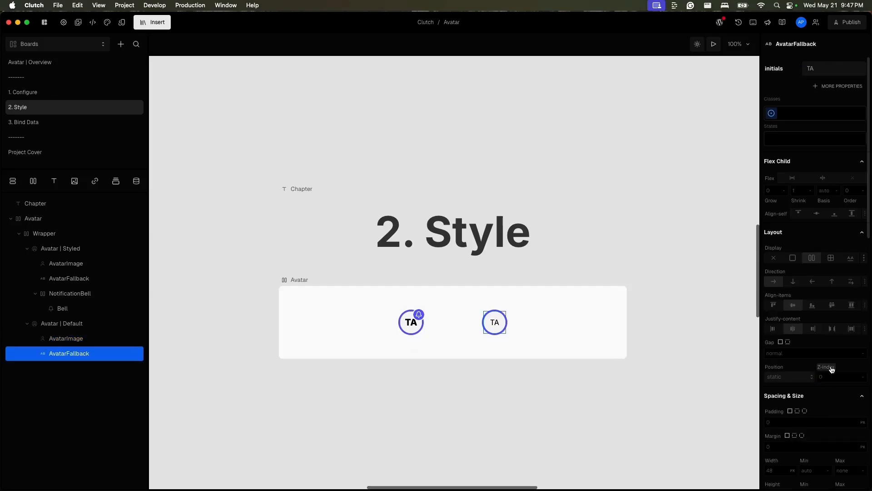
pyautogui.scroll(-5, 832, 368)
pyautogui.click(846, 386)
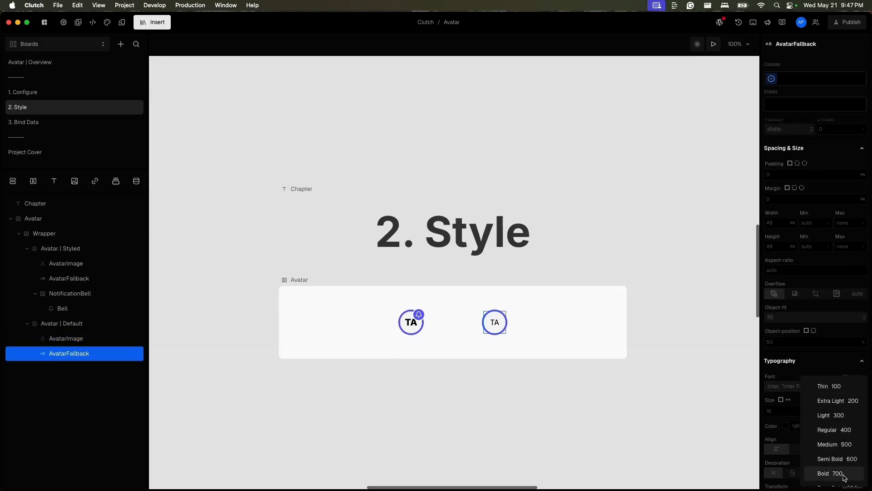
pyautogui.click(838, 486)
pyautogui.scroll(-2, 779, 409)
pyautogui.click(764, 333)
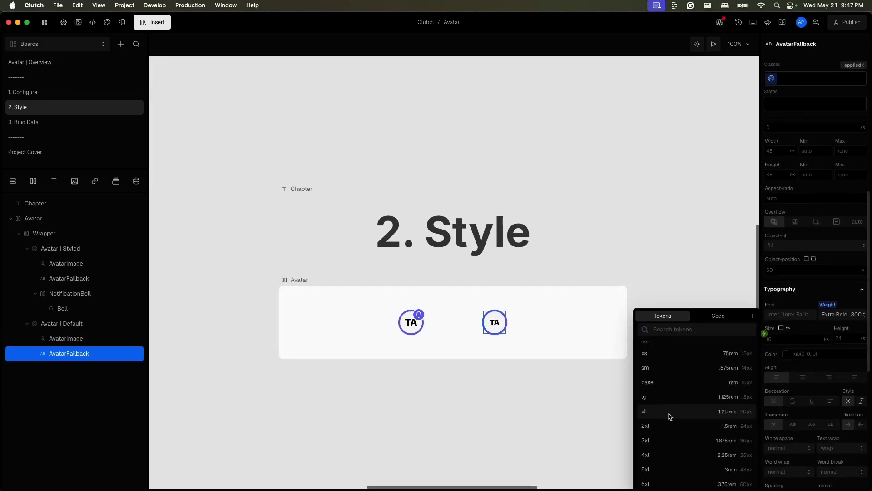
pyautogui.click(670, 416)
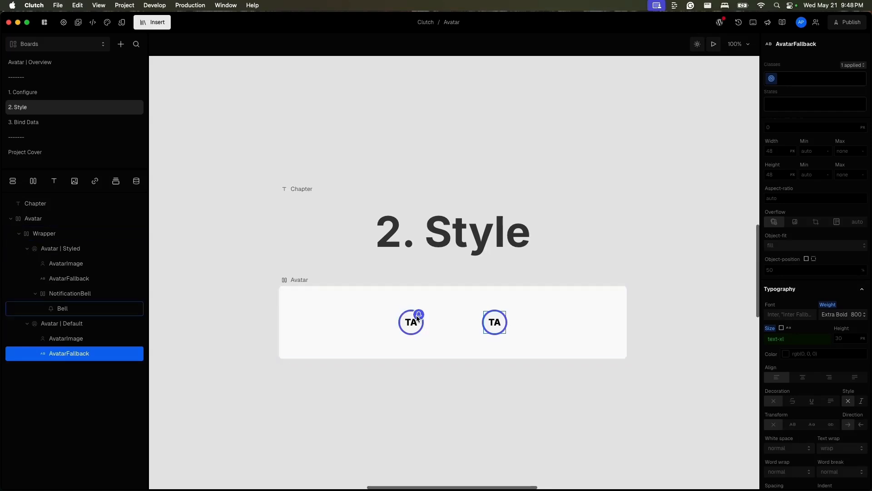
# Add a block inside Avatar | Default and set its display to flex so it acts as a row.
pyautogui.scroll(5, 422, 321)
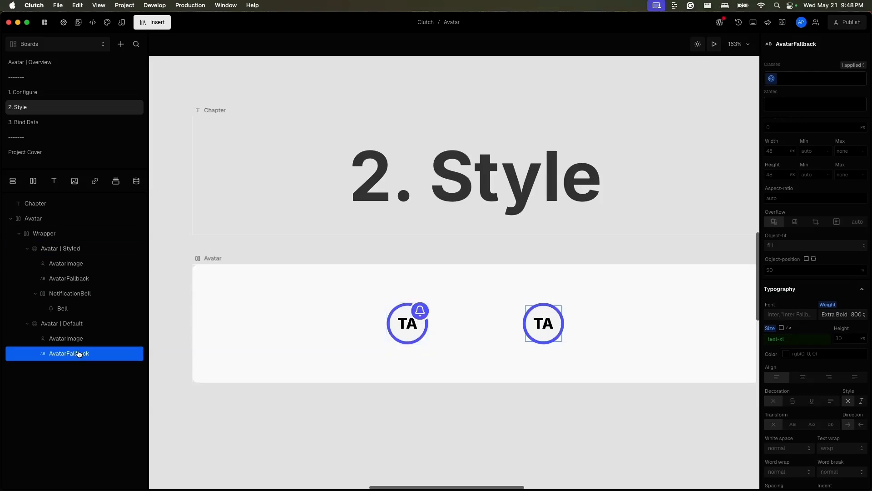
pyautogui.click(79, 324)
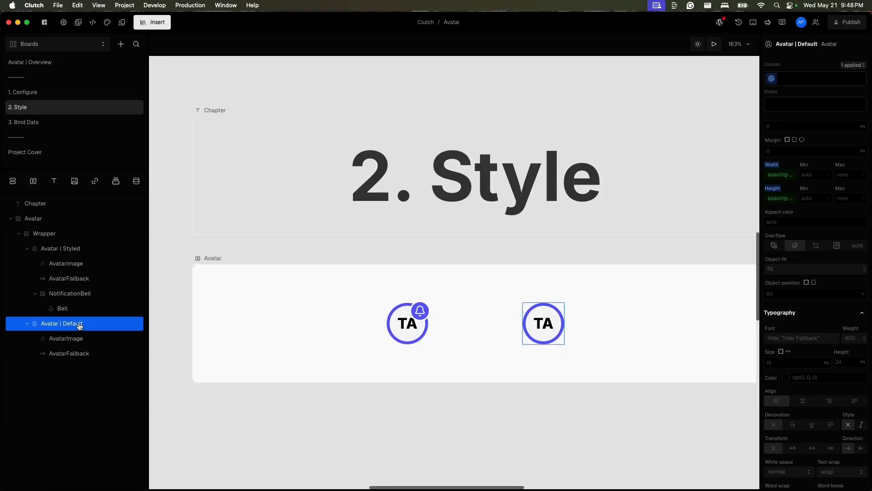
pyautogui.press('b')
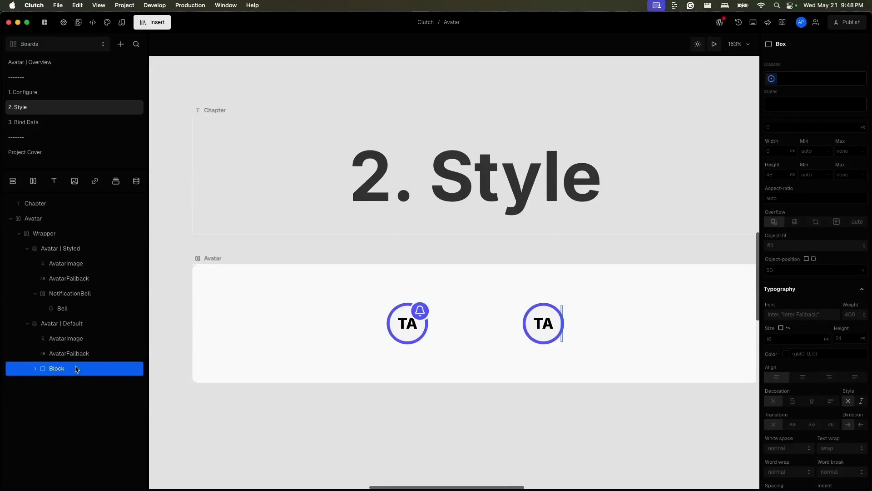
pyautogui.press('i')
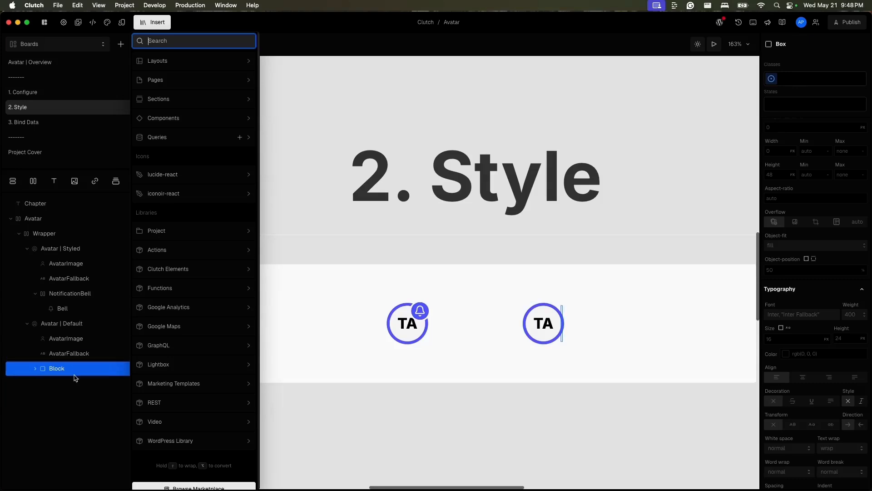
pyautogui.press('Escape')
pyautogui.scroll(3, 821, 248)
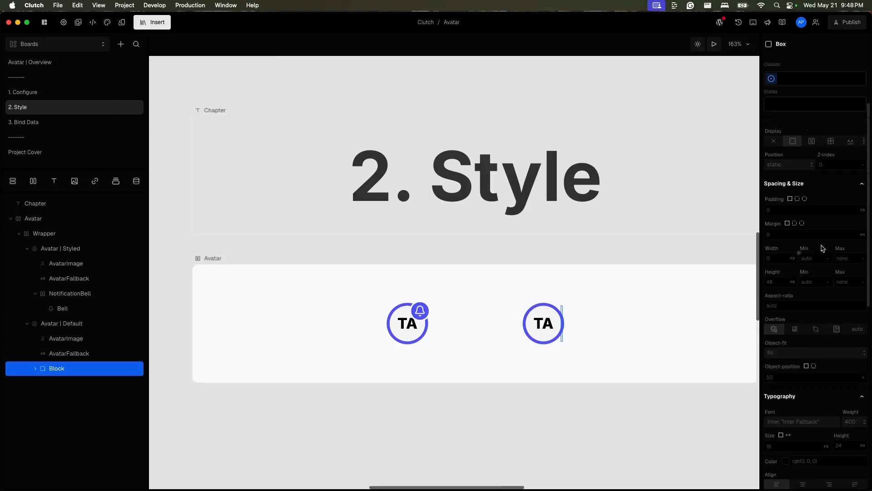
pyautogui.click(811, 141)
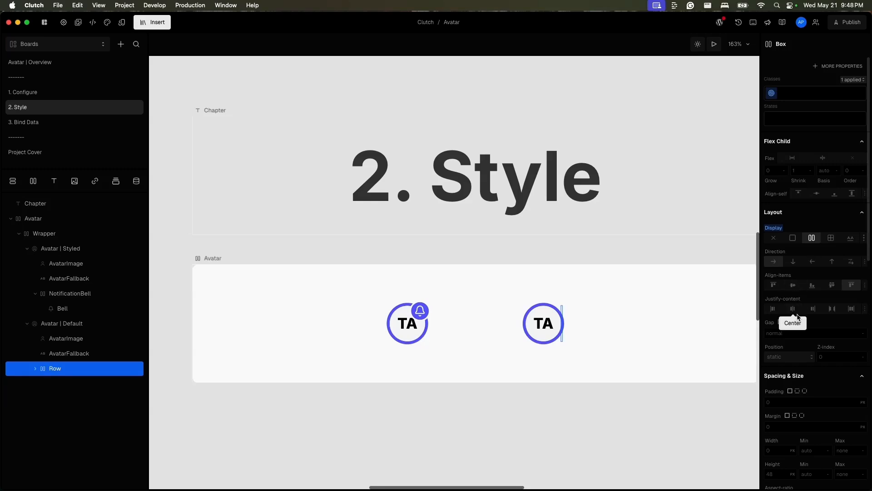
pyautogui.click(807, 332)
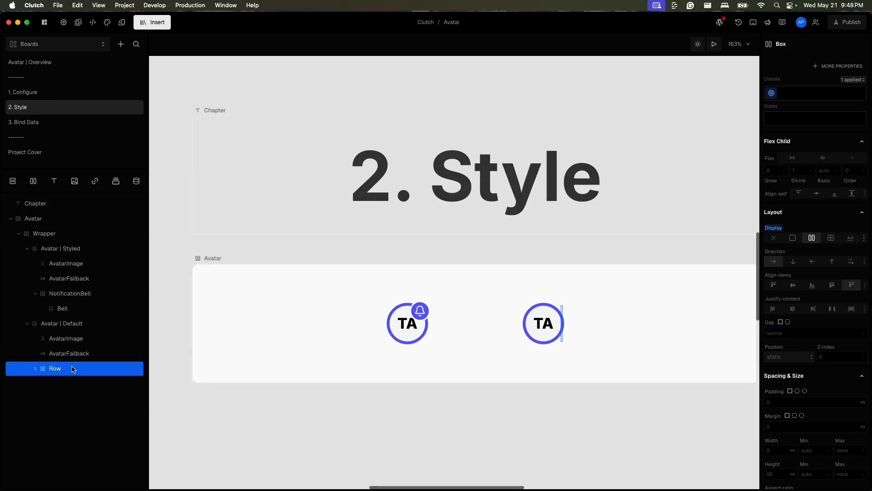
# Search for "bell" and insert the lucide-react Bell icon into the new Row.
pyautogui.write('i')
pyautogui.write('bell')
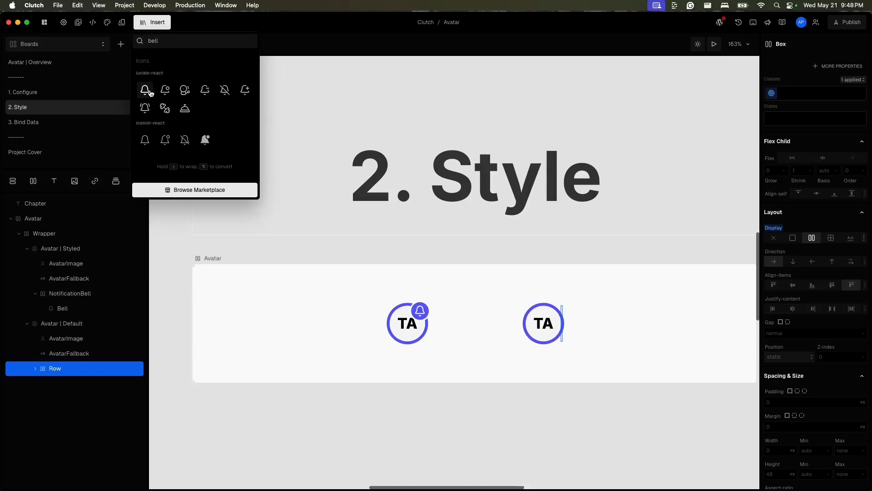
pyautogui.click(145, 90)
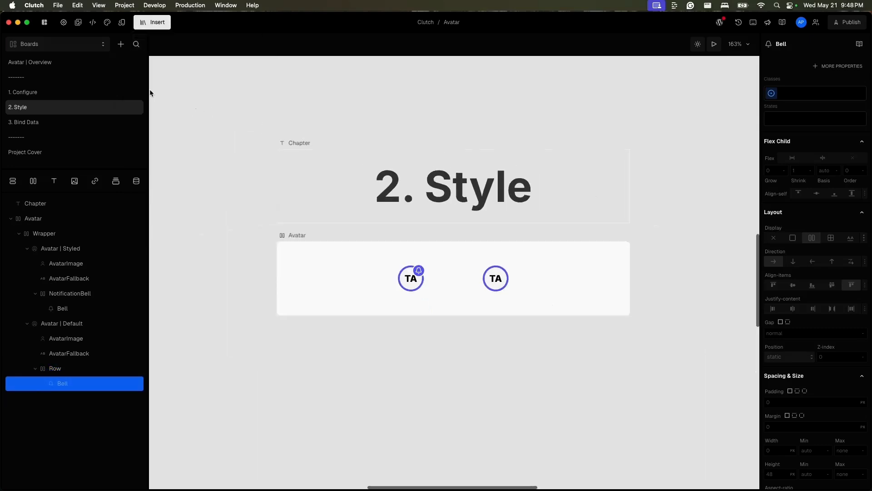
# Set the background color of the Row around the new bell to the indigo 500 color token.
pyautogui.click(109, 372)
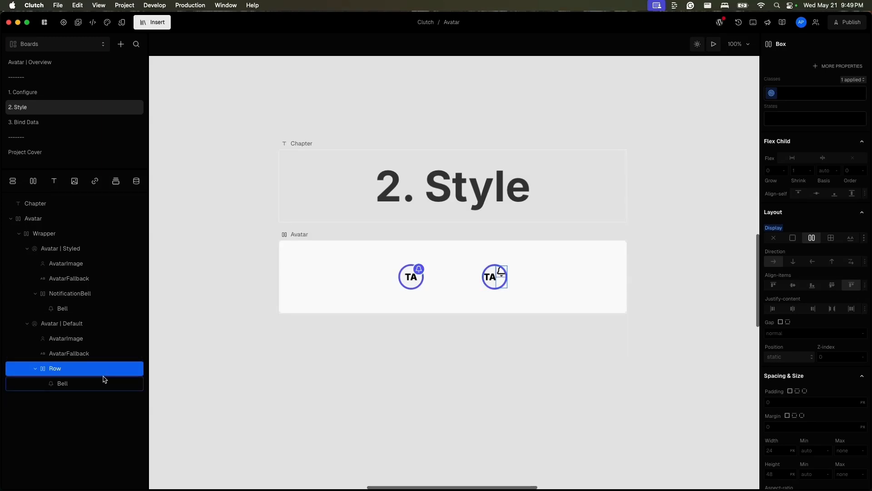
pyautogui.scroll(-10, 845, 395)
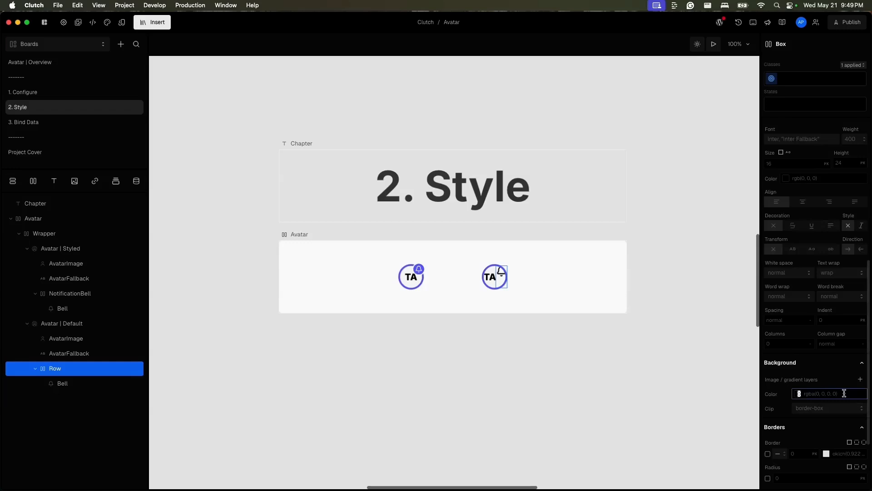
pyautogui.click(792, 284)
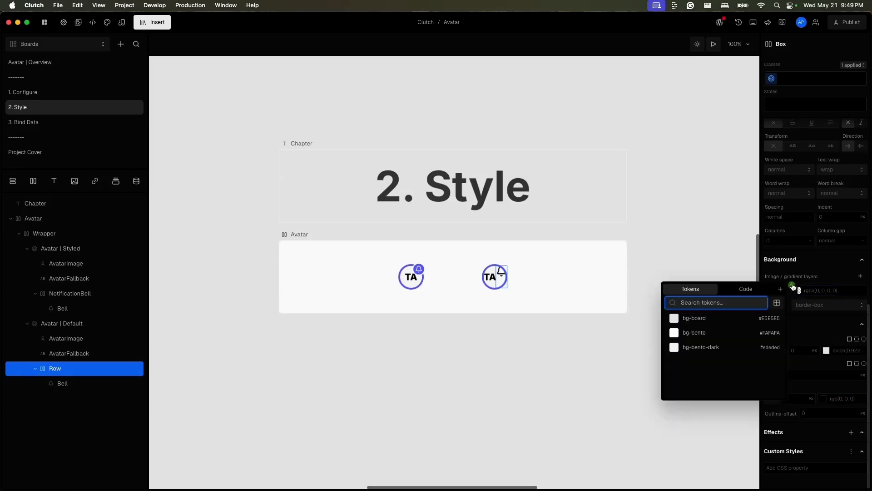
pyautogui.scroll(-4, 707, 390)
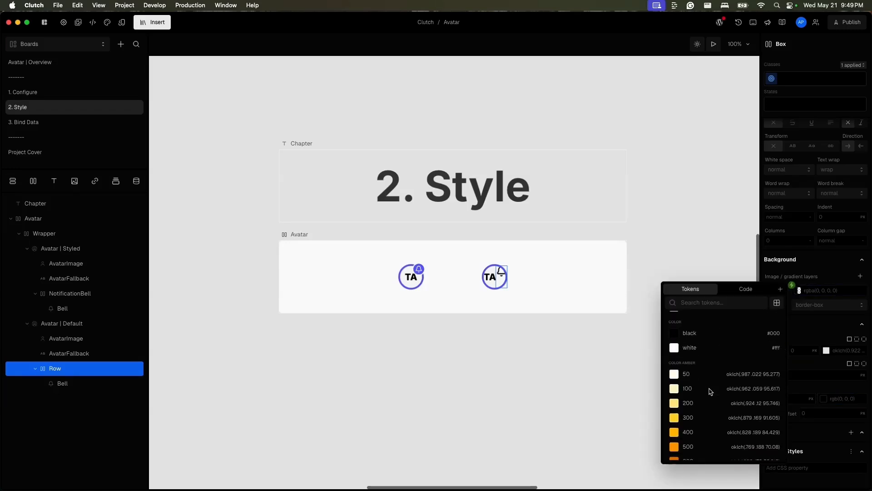
pyautogui.click(714, 302)
pyautogui.write('ind')
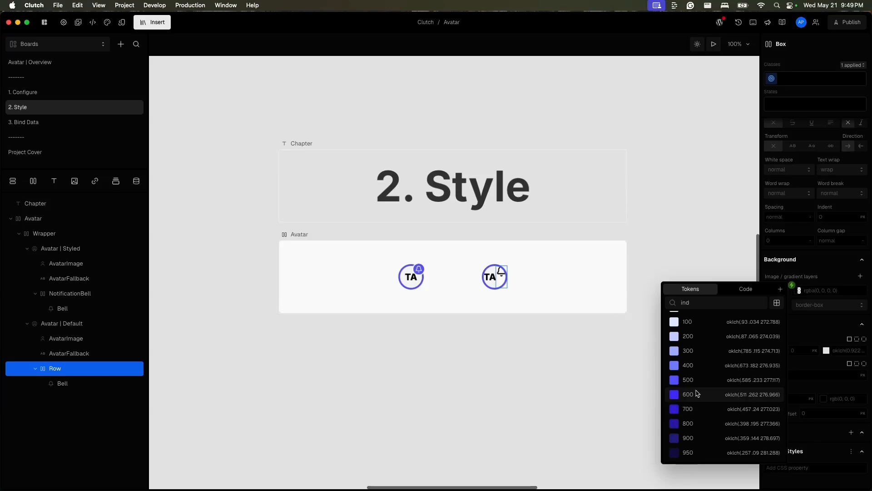
pyautogui.click(681, 379)
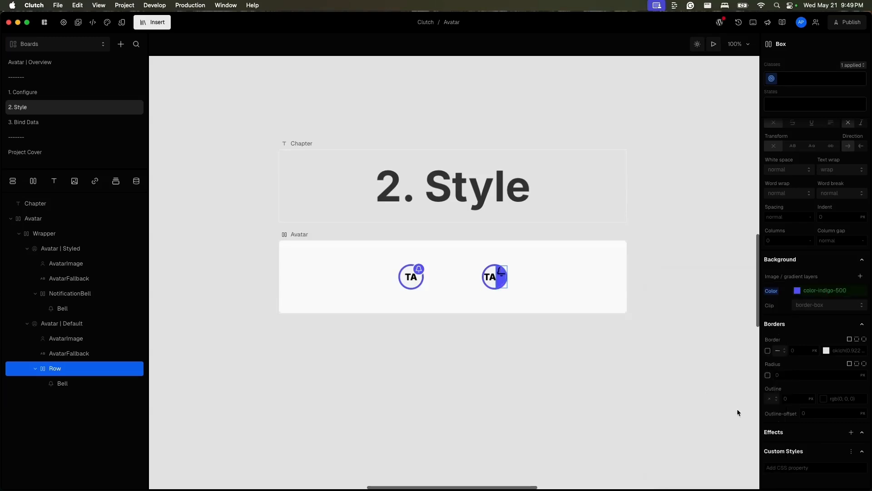
# Set the text color of the Row to the white color token.
pyautogui.scroll(5, 818, 250)
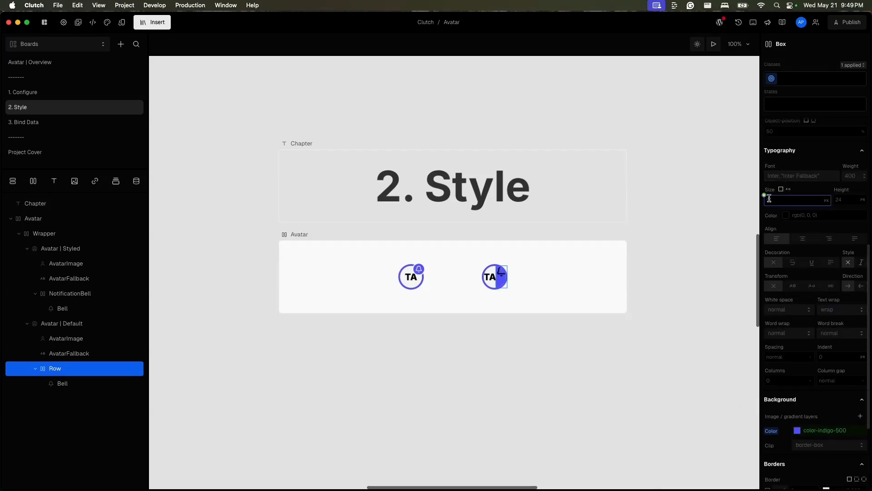
pyautogui.click(765, 196)
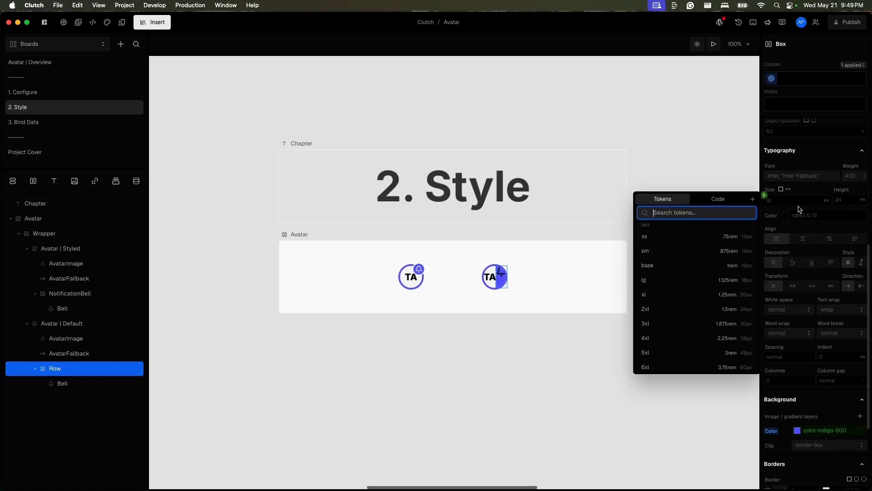
pyautogui.click(780, 209)
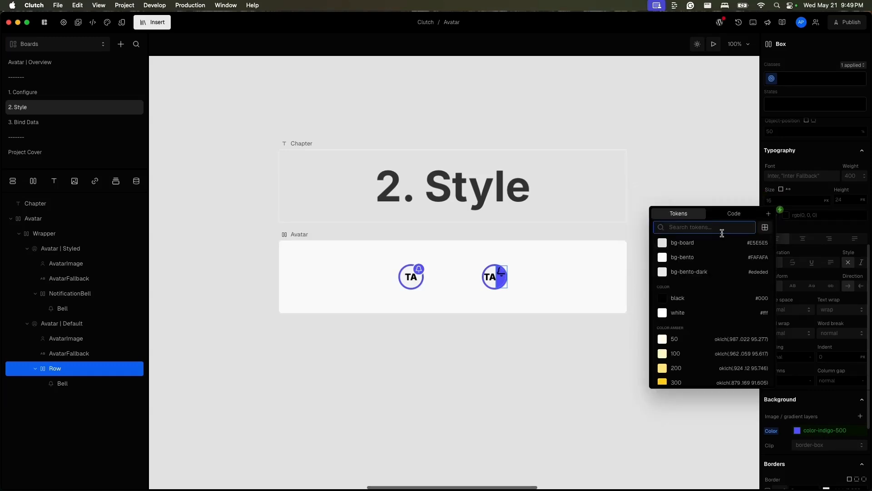
pyautogui.click(696, 312)
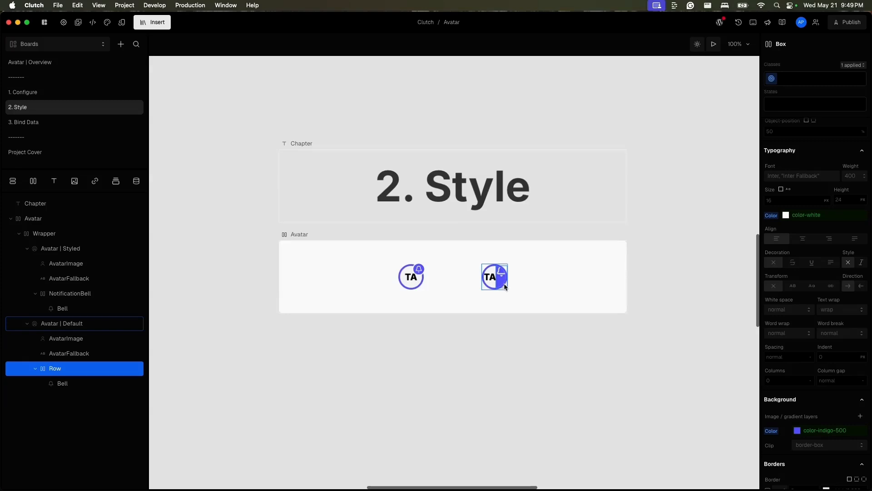
# Set the Row's position to absolute with a right offset of 0.
pyautogui.scroll(7, 789, 233)
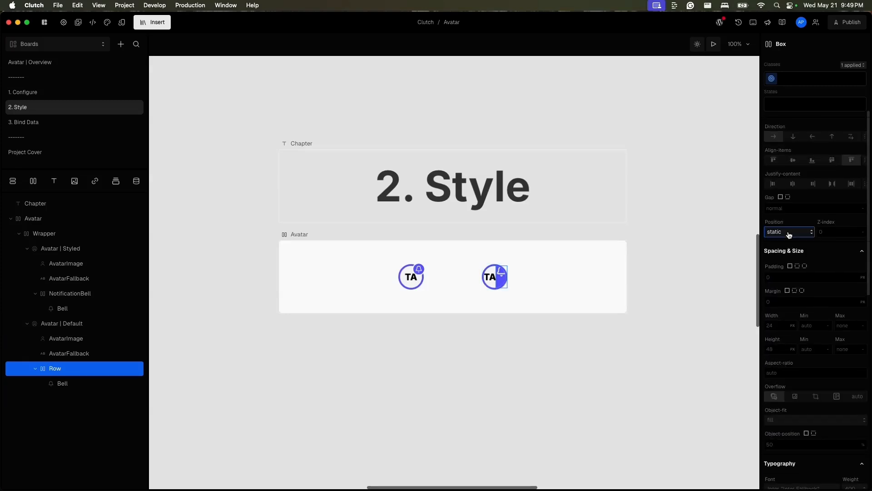
pyautogui.click(789, 234)
pyautogui.click(789, 261)
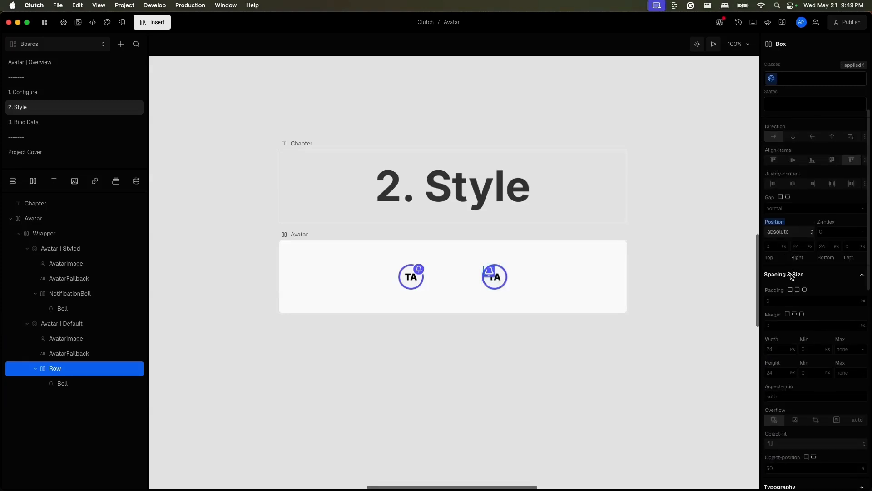
pyautogui.click(774, 247)
pyautogui.click(797, 247)
pyautogui.write('0')
pyautogui.press('Return')
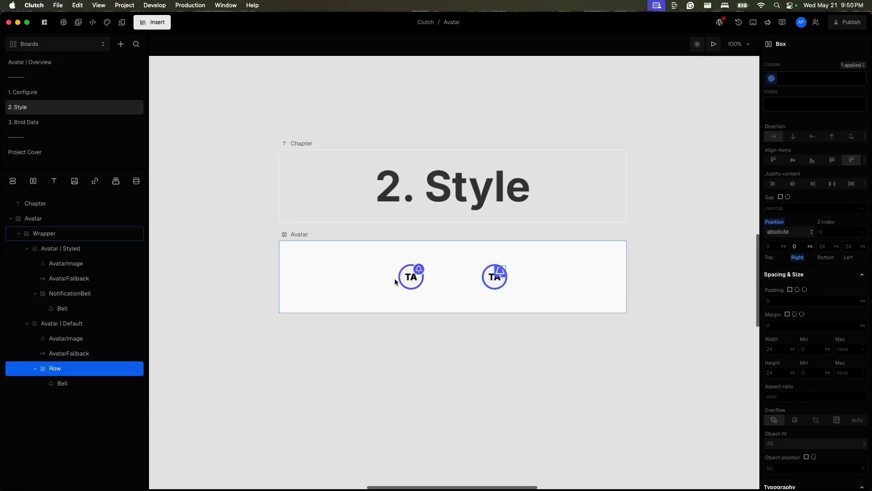
# Set the width and height of the Row under Avatar | Default to the spacing 6 token, matching the NotificationBell.
pyautogui.click(114, 299)
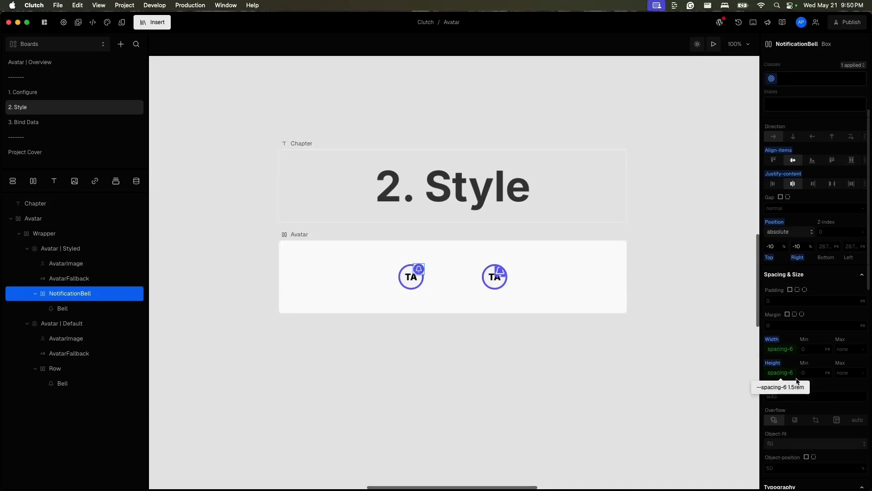
pyautogui.scroll(-1, 813, 322)
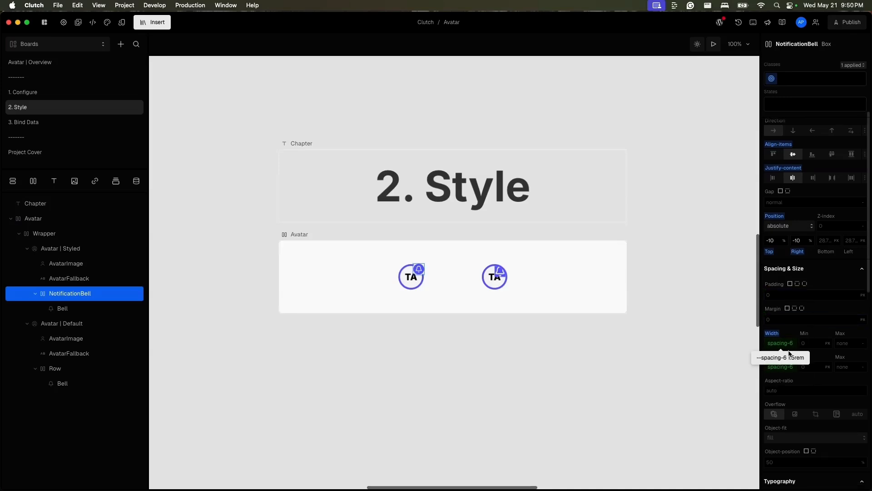
pyautogui.scroll(-5, 789, 359)
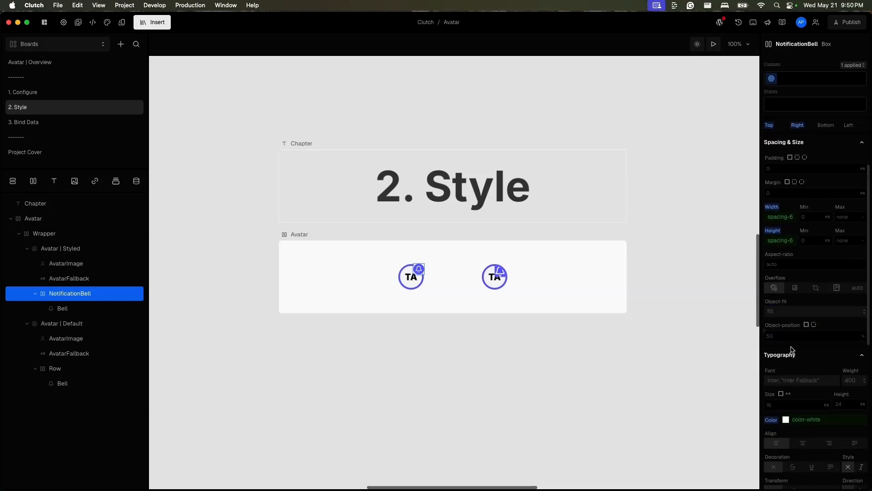
pyautogui.scroll(-6, 792, 359)
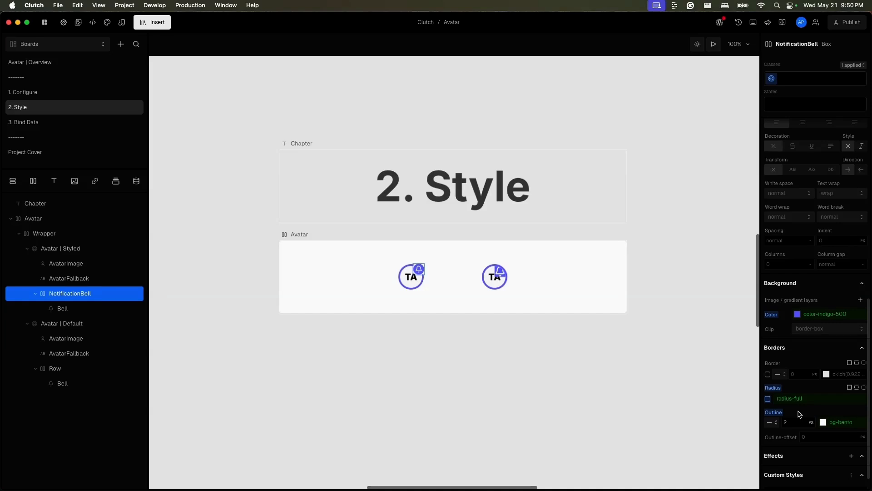
pyautogui.click(84, 369)
pyautogui.scroll(5, 803, 308)
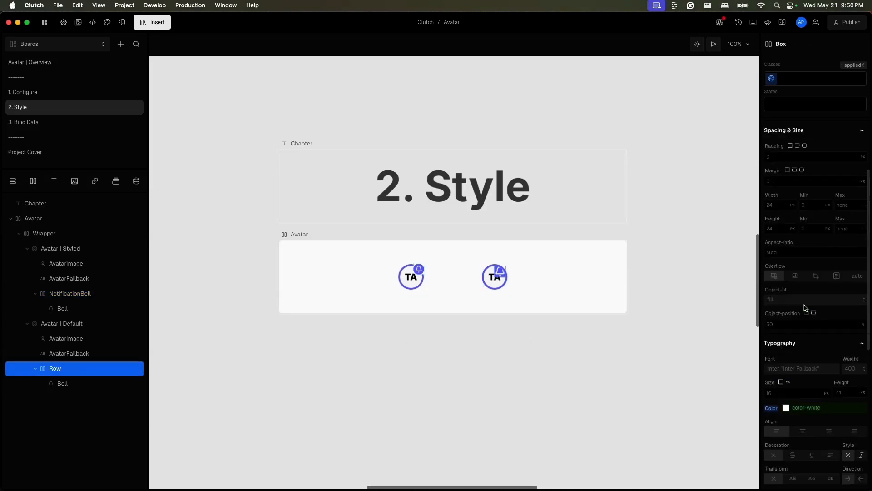
pyautogui.click(764, 200)
pyautogui.scroll(-3, 679, 334)
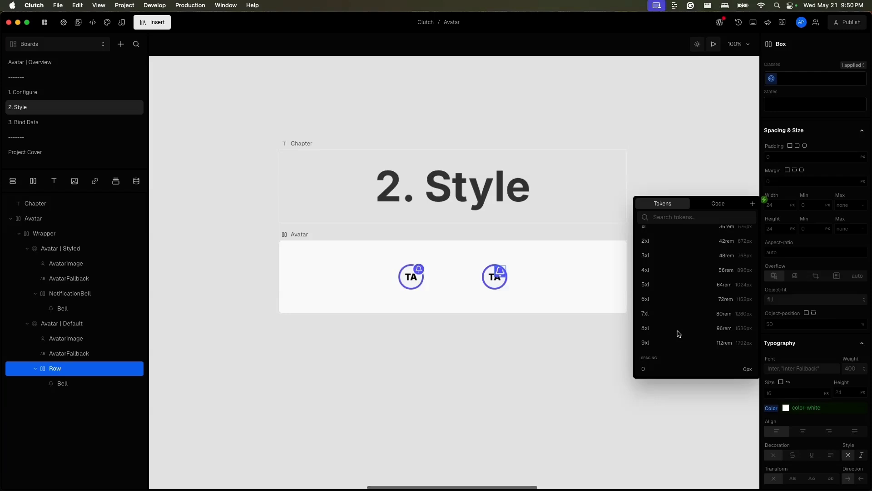
pyautogui.scroll(-3, 679, 334)
pyautogui.click(677, 334)
pyautogui.click(765, 223)
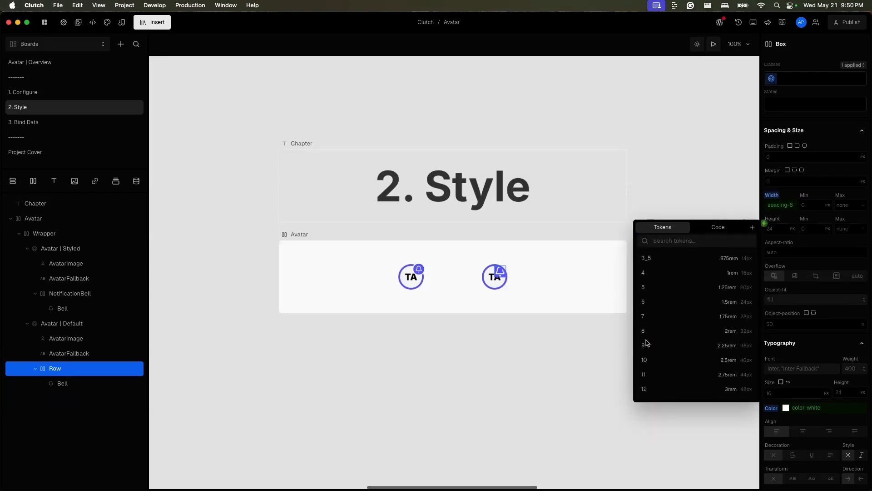
pyautogui.click(648, 343)
# Give the Row a full border radius and a 2 px outline in the white color token.
pyautogui.scroll(-10, 763, 308)
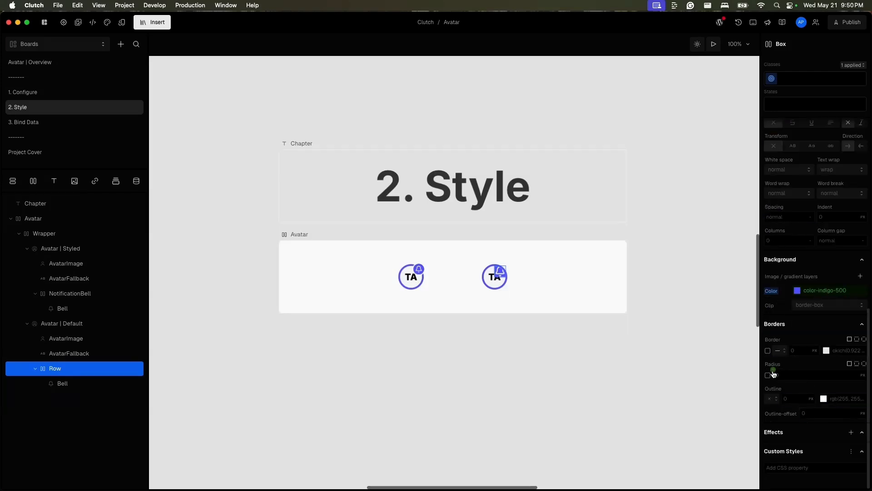
pyautogui.click(773, 373)
pyautogui.click(691, 462)
pyautogui.click(788, 398)
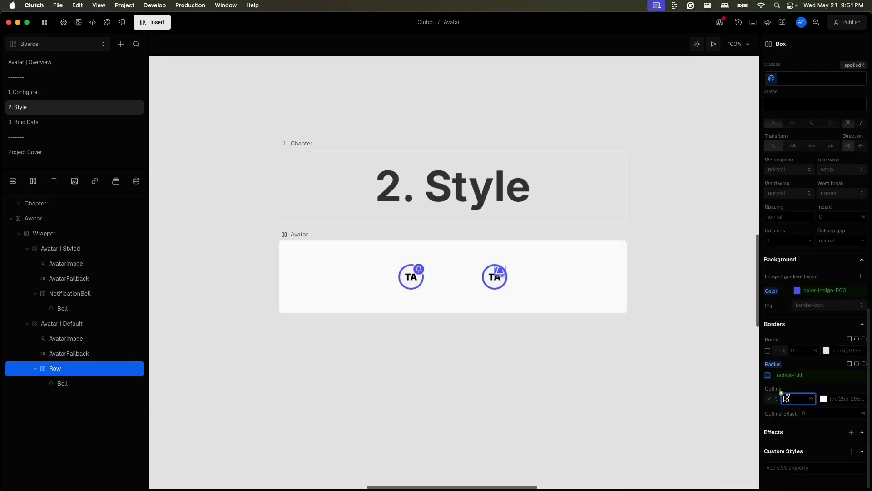
pyautogui.write('2')
pyautogui.click(819, 398)
pyautogui.click(731, 417)
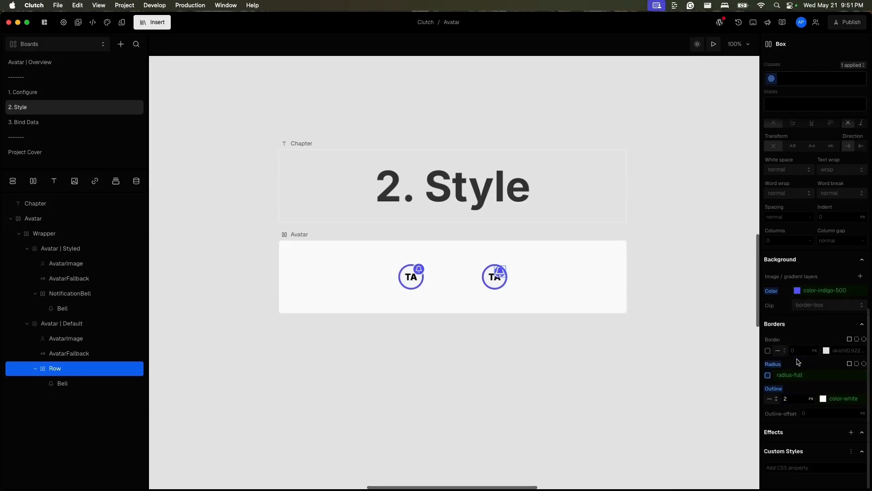
# Set the width and height of the Bell icon inside the Row to the spacing 4 token, matching the styled Bell.
pyautogui.scroll(3, 805, 320)
pyautogui.click(95, 306)
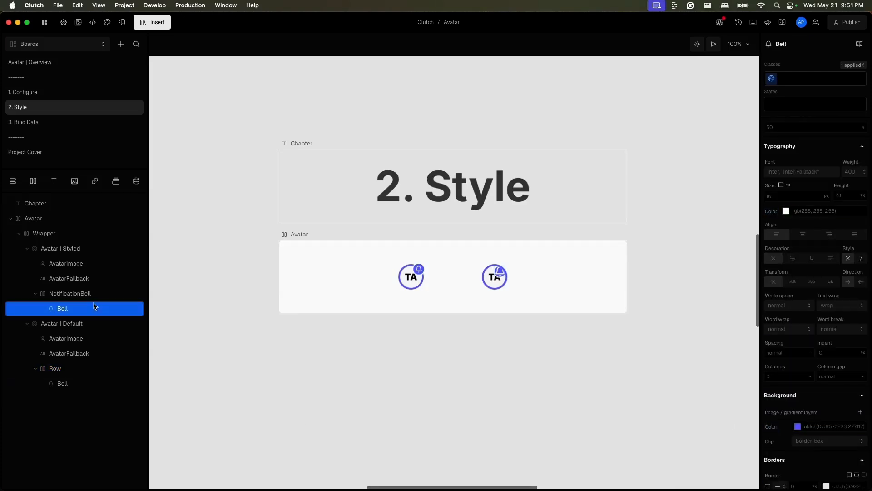
pyautogui.scroll(-3, 802, 348)
pyautogui.scroll(3, 802, 348)
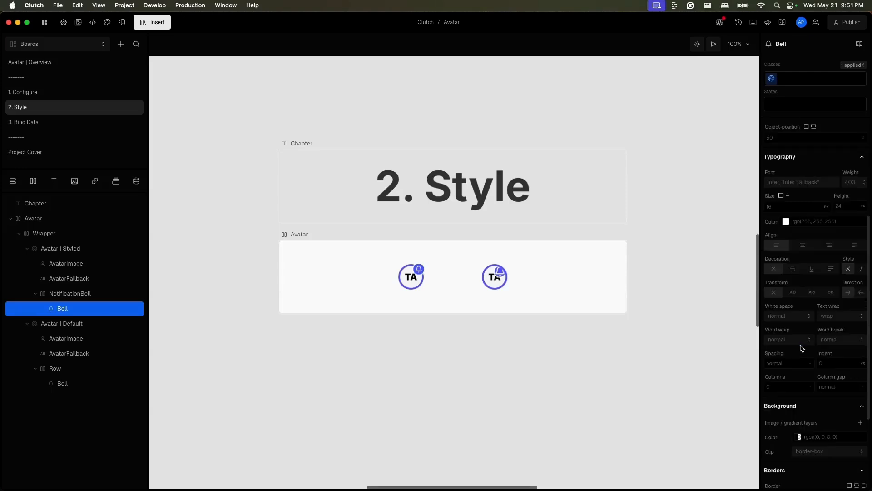
pyautogui.scroll(5, 801, 348)
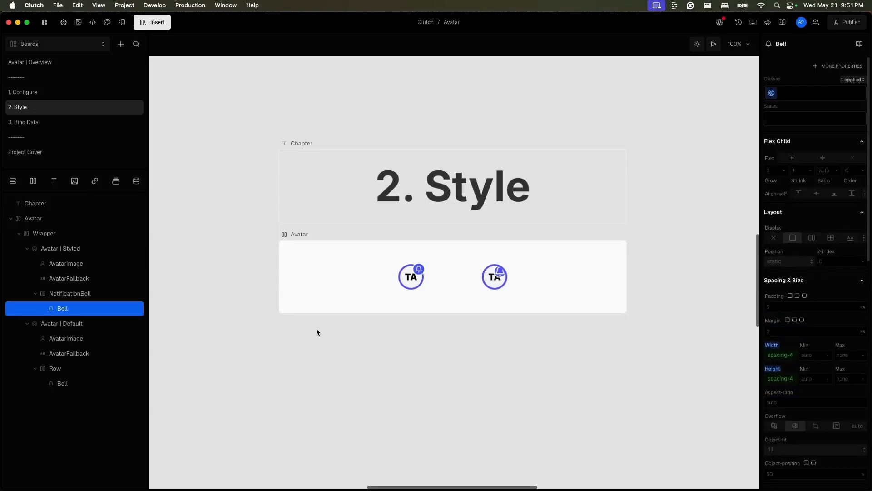
pyautogui.click(81, 384)
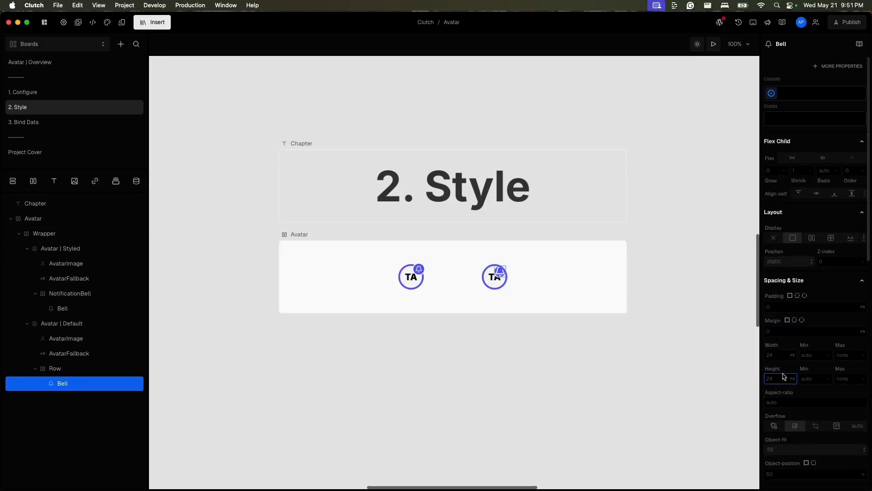
pyautogui.click(765, 349)
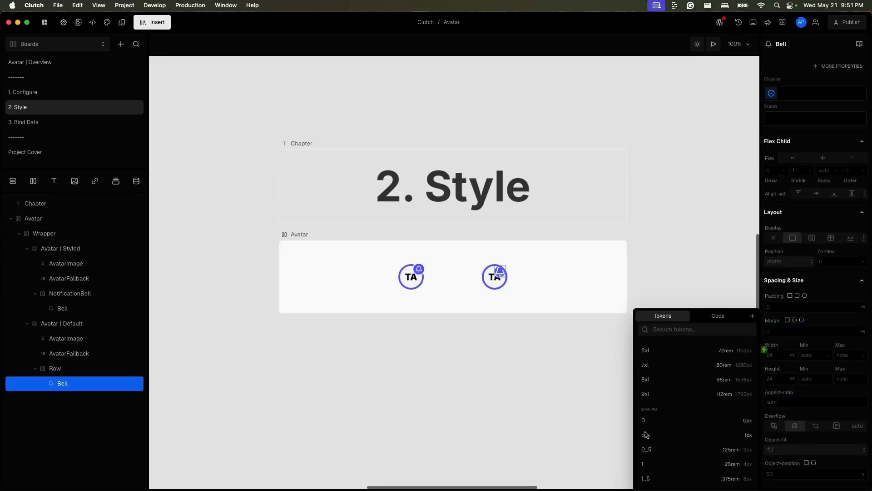
pyautogui.scroll(-2, 647, 435)
pyautogui.click(658, 452)
pyautogui.click(765, 373)
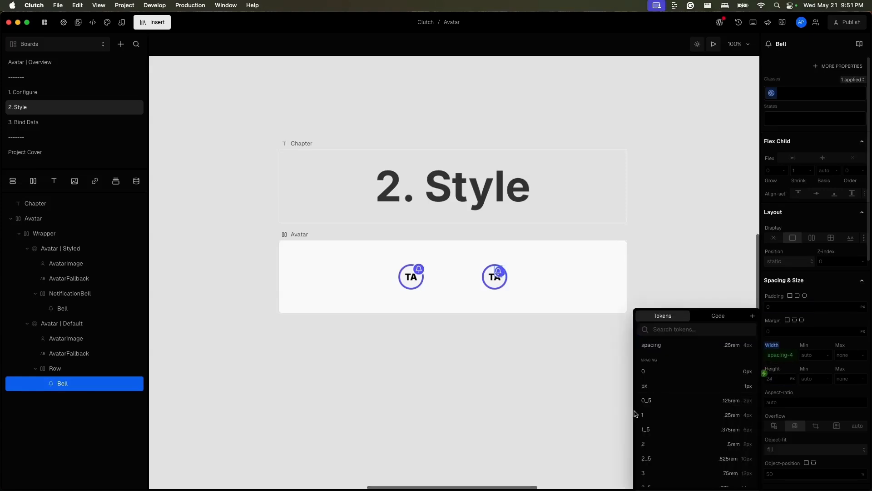
pyautogui.scroll(-3, 645, 409)
pyautogui.click(656, 400)
# Center the Row's content on both axes by setting align-items and justify-content to center.
pyautogui.click(86, 368)
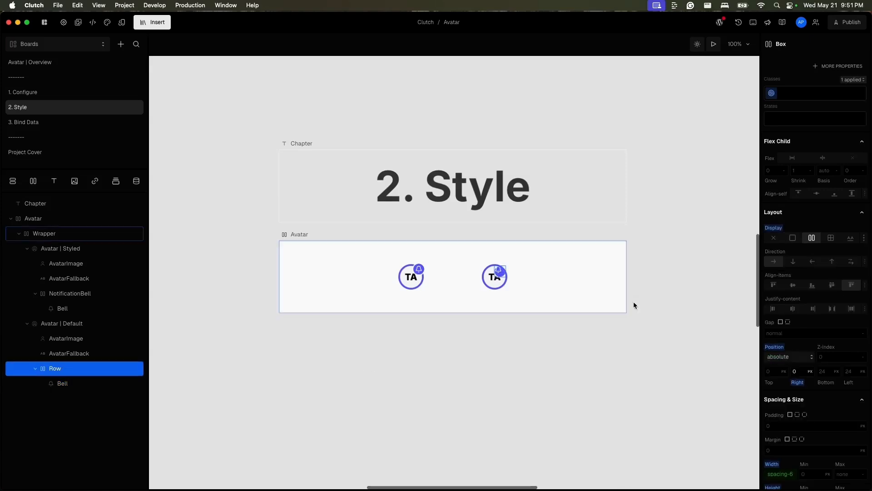
pyautogui.click(793, 285)
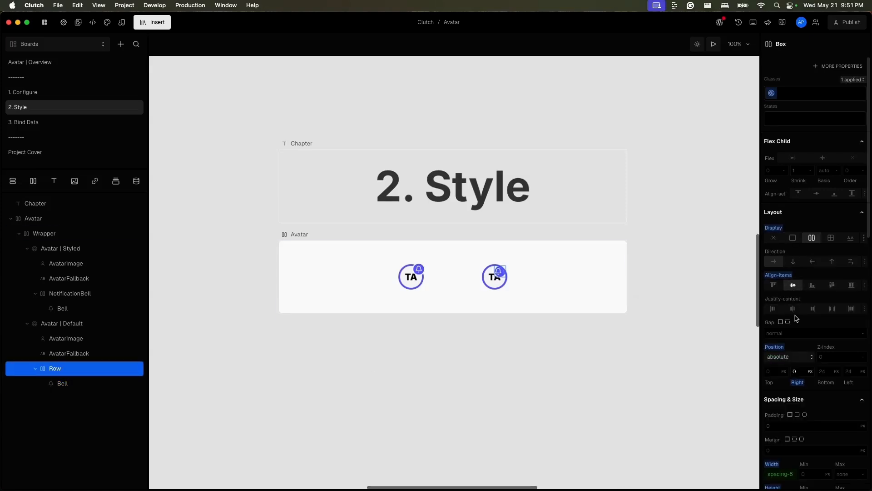
pyautogui.click(794, 311)
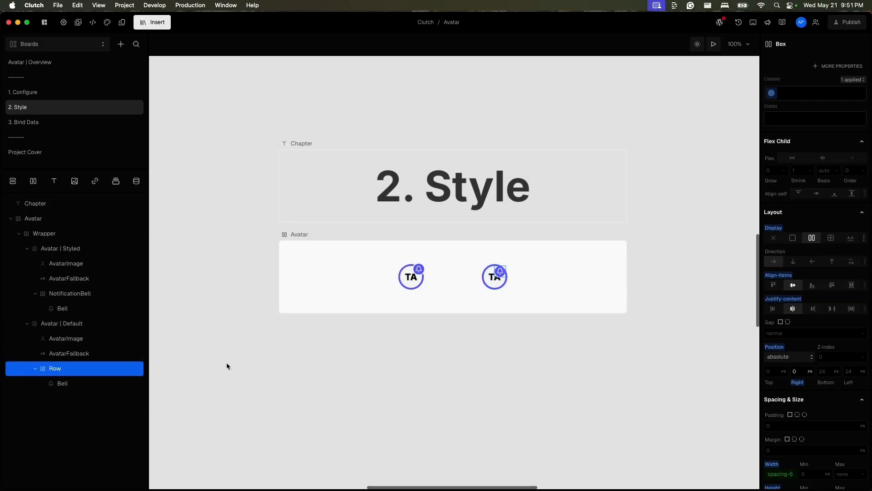
# Set the overflow of Avatar | Default to visible, matching Avatar | Styled.
pyautogui.click(83, 250)
pyautogui.scroll(-5, 817, 337)
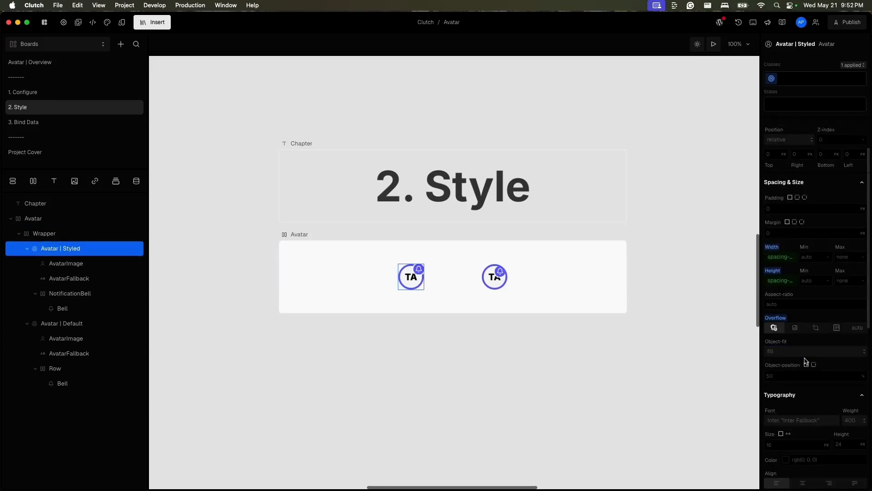
pyautogui.click(780, 341)
pyautogui.click(106, 323)
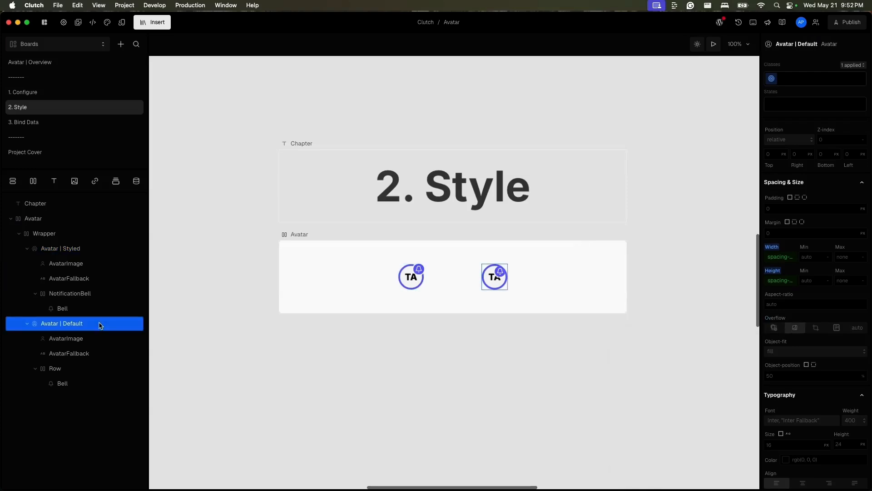
pyautogui.click(773, 331)
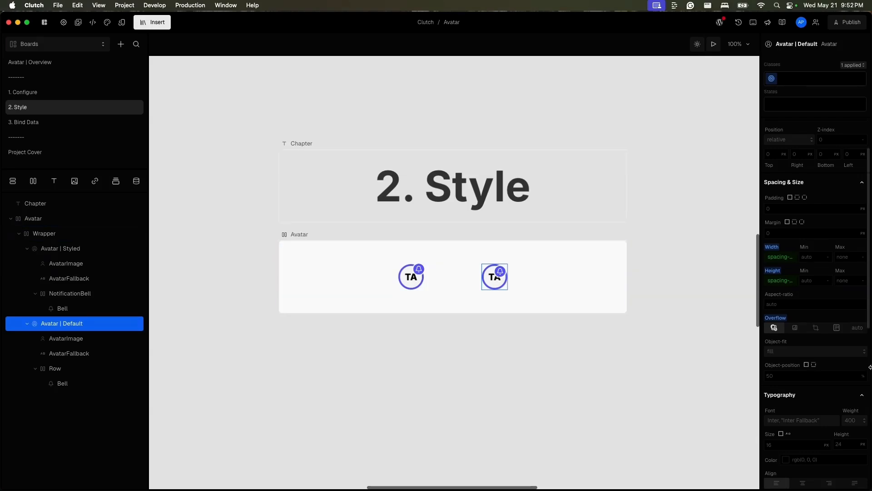
# Set the Row's right offset to -10%, following the NotificationBell of the styled avatar.
pyautogui.scroll(-5, 807, 350)
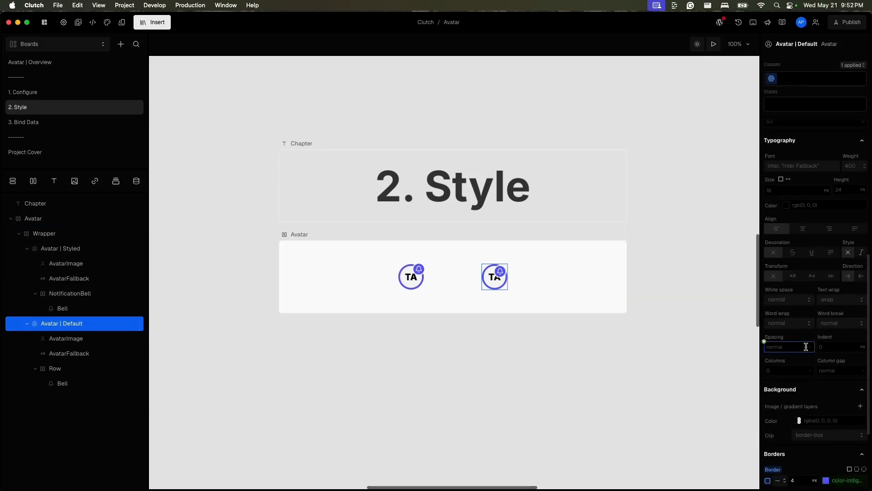
pyautogui.scroll(3, 806, 350)
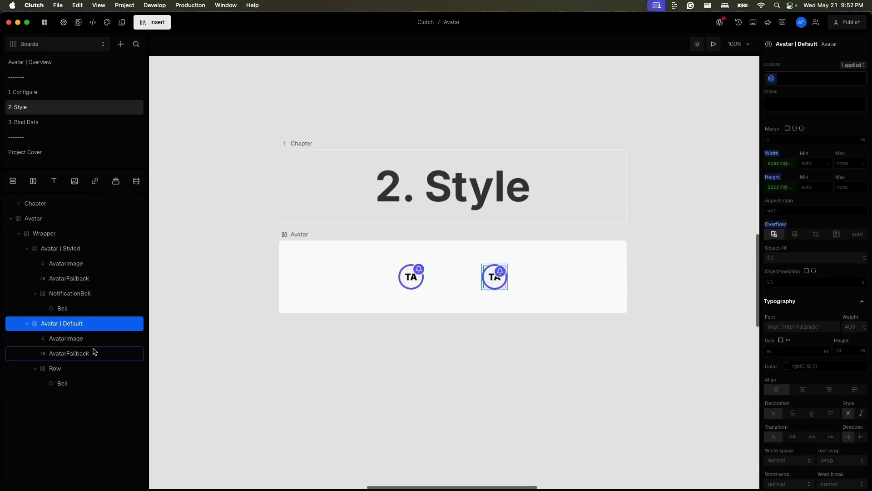
pyautogui.click(84, 293)
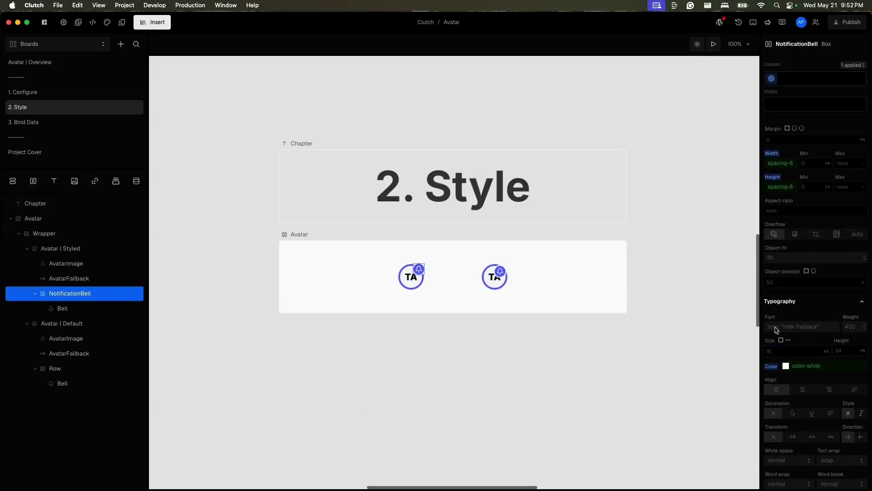
pyautogui.scroll(4, 790, 302)
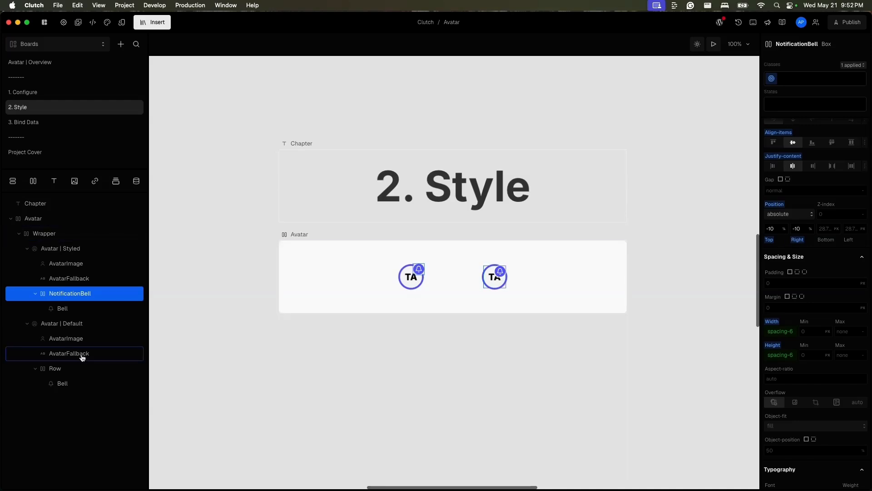
pyautogui.click(78, 367)
pyautogui.click(797, 229)
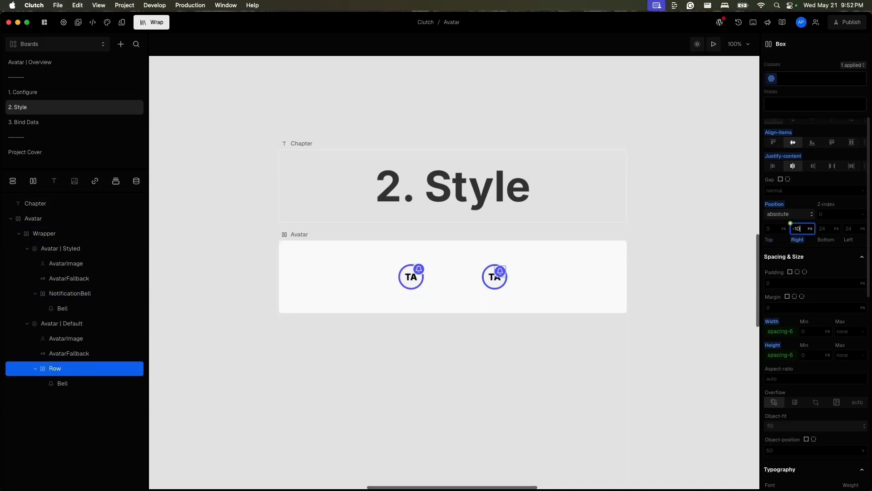
pyautogui.write('-10%')
# Copy the -10% right offset to the Row's top offset, correct its unit, and deselect the Row.
pyautogui.moveTo(806, 229); pyautogui.dragTo(792, 229)
pyautogui.press('super+c')
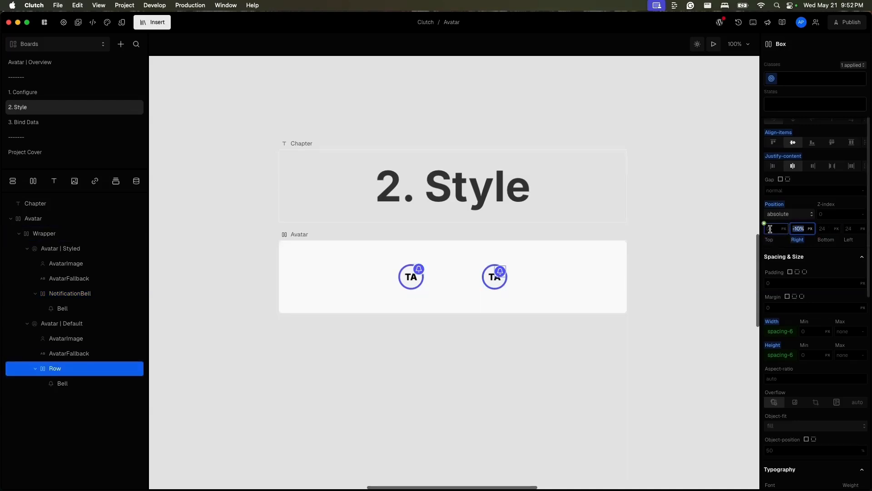
pyautogui.click(767, 228)
pyautogui.press('super+v')
pyautogui.click(783, 247)
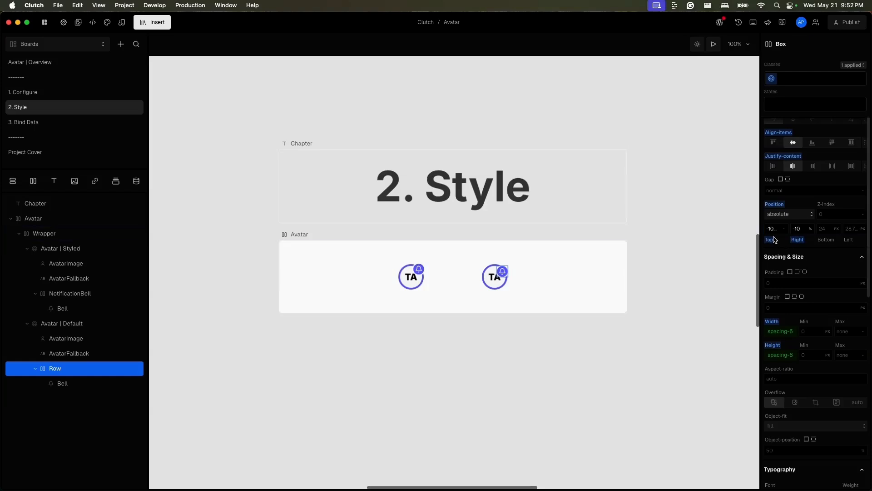
pyautogui.click(774, 228)
pyautogui.press('Right')
pyautogui.press('Right')
pyautogui.click(822, 255)
pyautogui.click(569, 319)
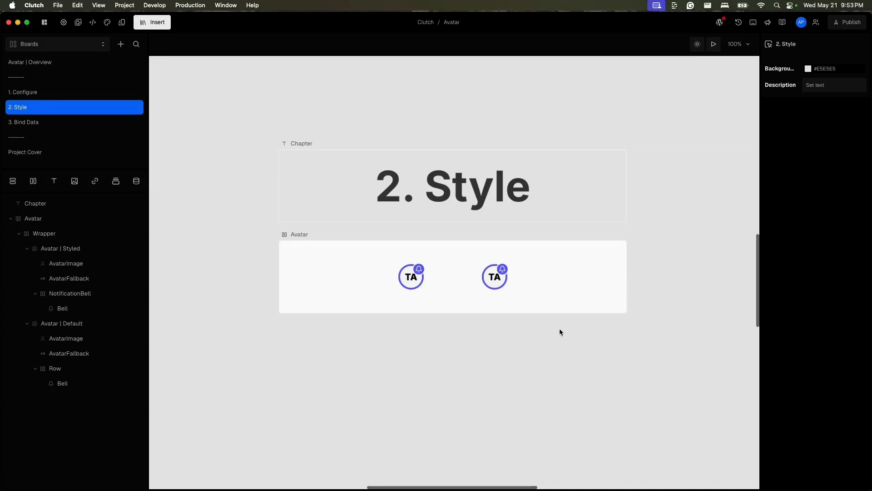
# On the 3. Bind Data board, open the Data element's getUserData query and view its source file avatar.ts in Visual Studio Code.
pyautogui.click(103, 129)
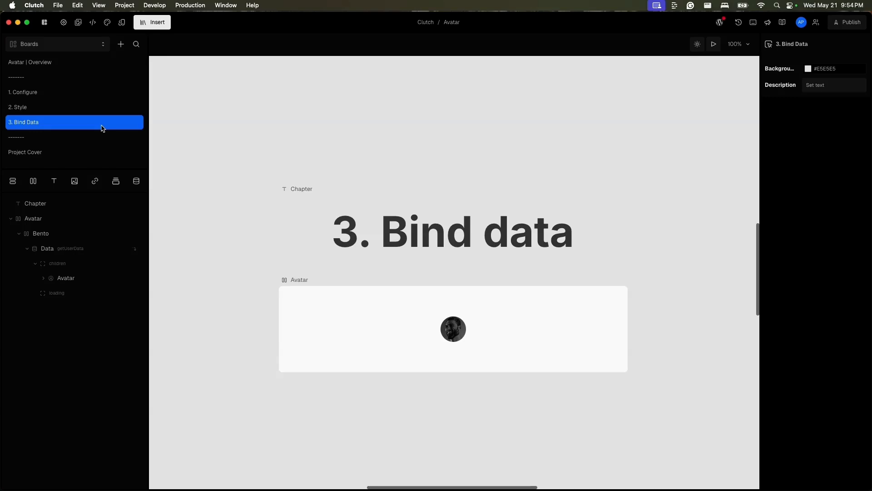
pyautogui.click(102, 253)
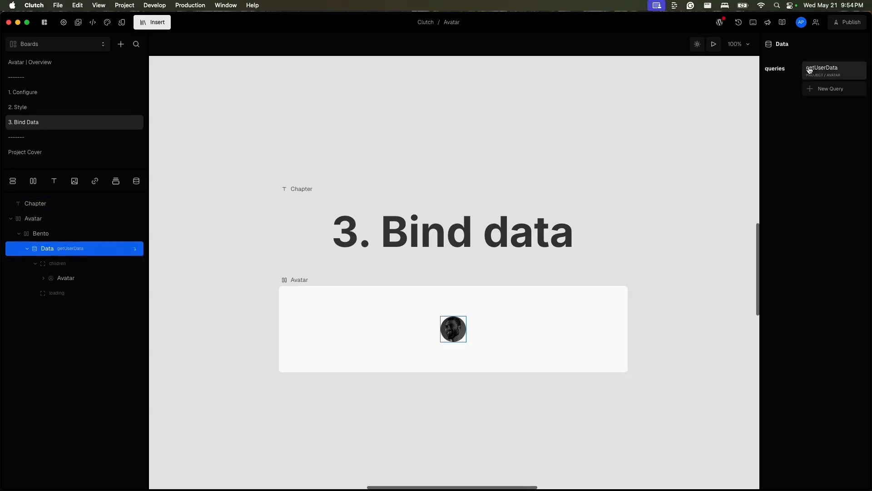
pyautogui.click(826, 70)
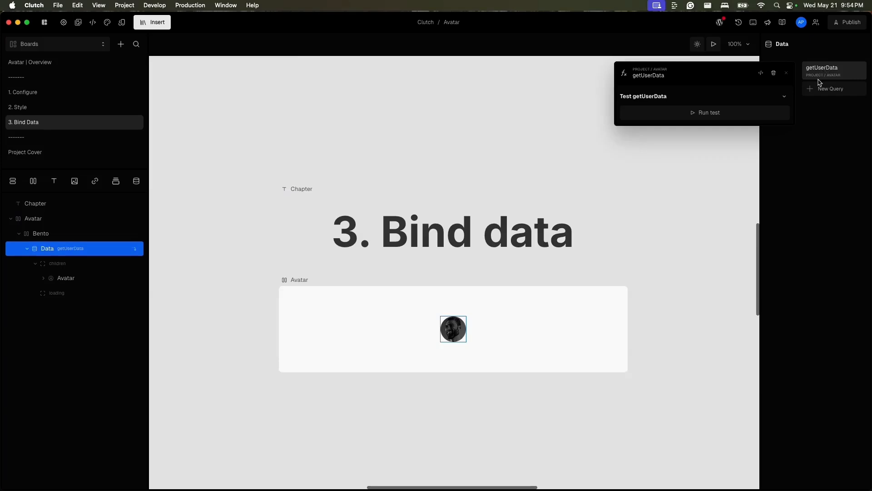
pyautogui.click(761, 78)
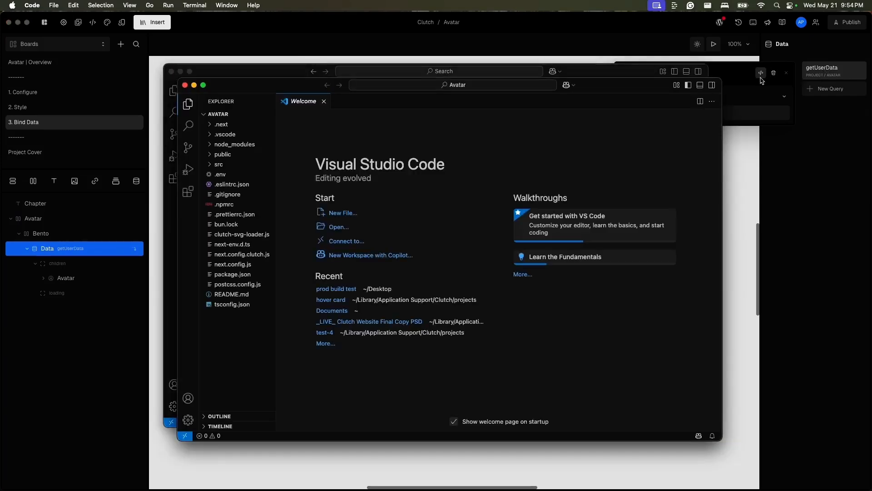
pyautogui.click(290, 74)
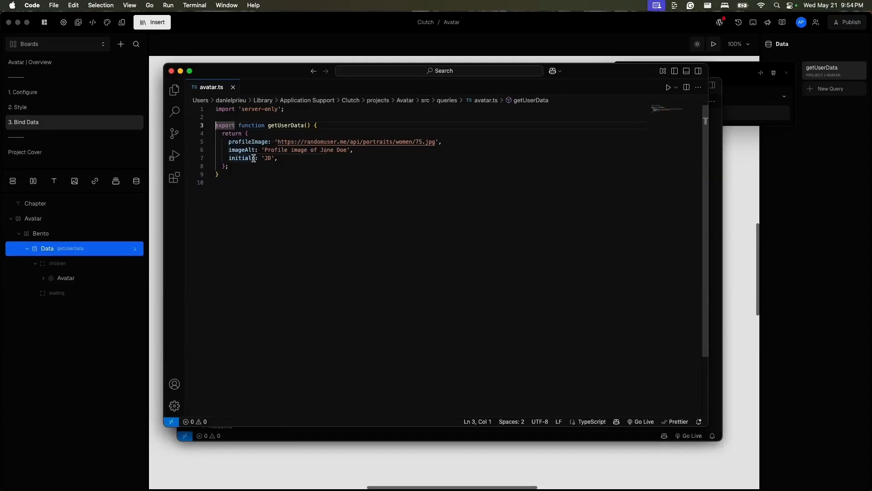
# Close both Visual Studio Code windows, return to Clutch, and dismiss the getUserData query details.
pyautogui.click(171, 71)
pyautogui.click(185, 85)
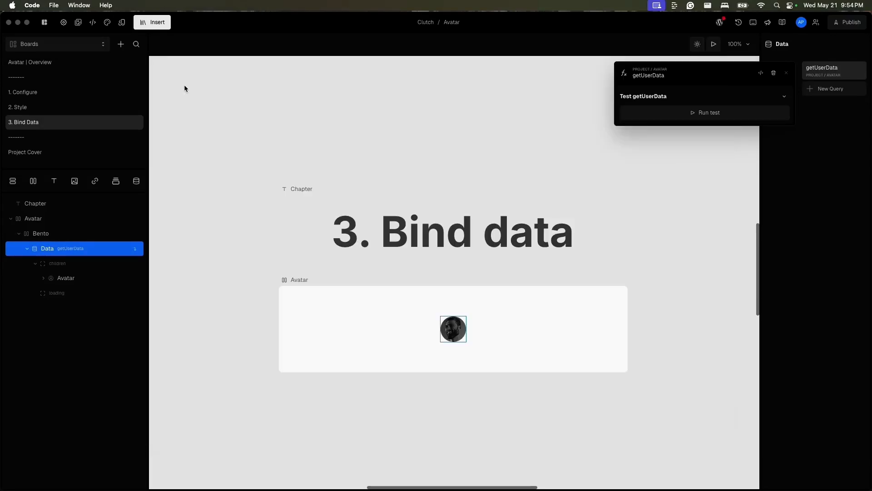
pyautogui.click(101, 277)
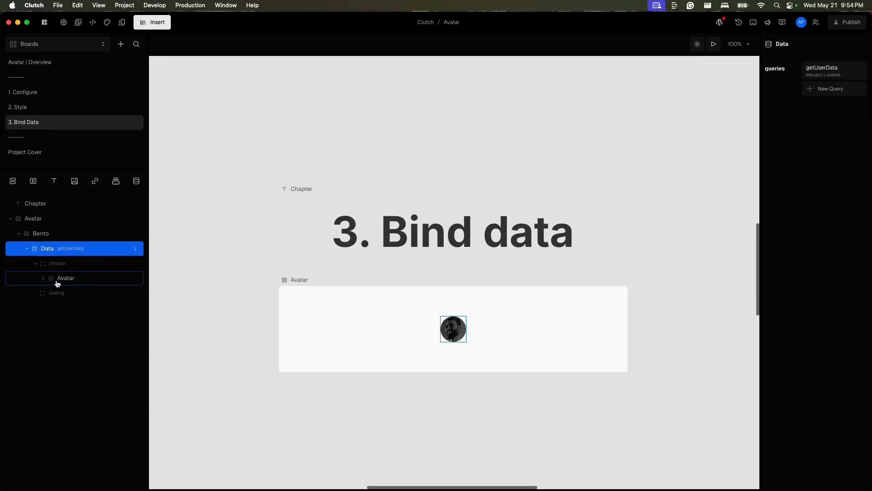
# Bind the src property of the AvatarImage inside the Data element's Avatar to getUserData's profileImage variable.
pyautogui.click(43, 278)
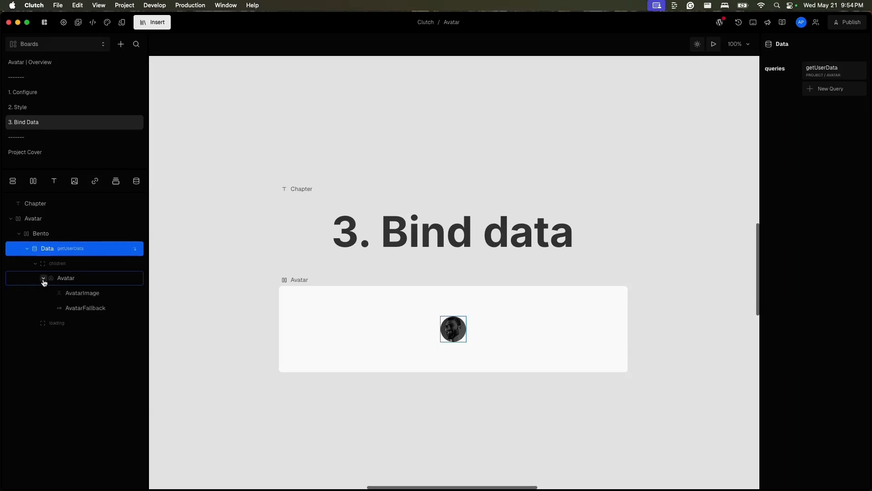
pyautogui.click(80, 296)
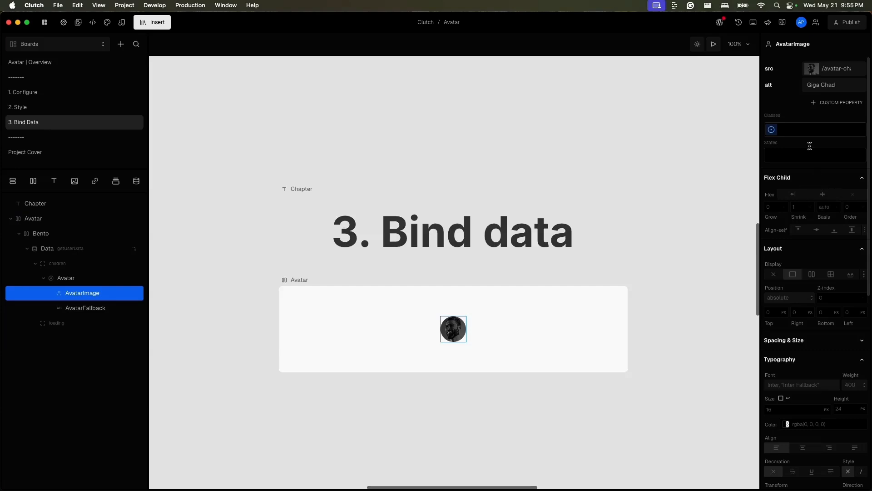
pyautogui.click(803, 64)
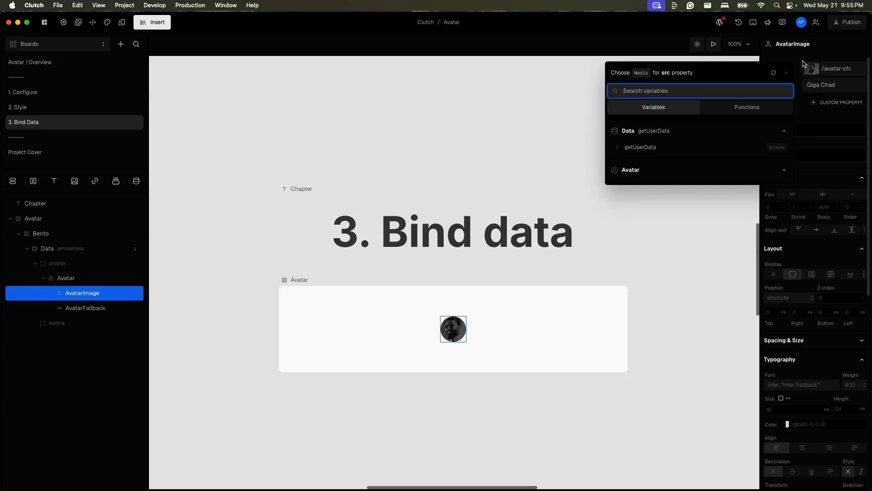
pyautogui.click(618, 148)
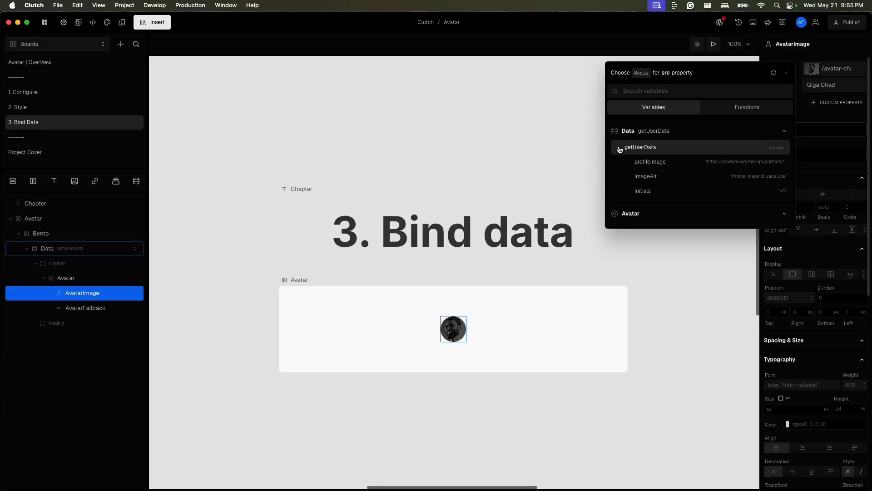
pyautogui.click(650, 168)
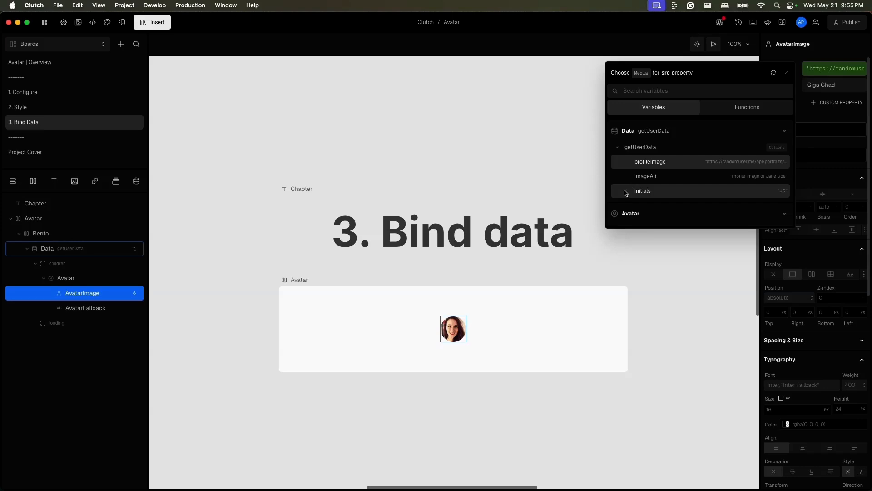
# Bind the AvatarImage's alt property to the imageAlt variable of getUserData.
pyautogui.click(814, 83)
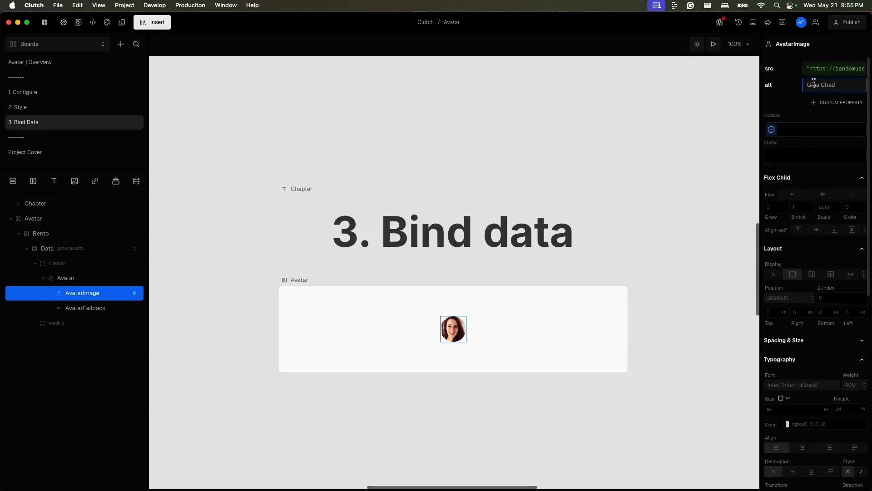
pyautogui.click(802, 79)
pyautogui.click(803, 81)
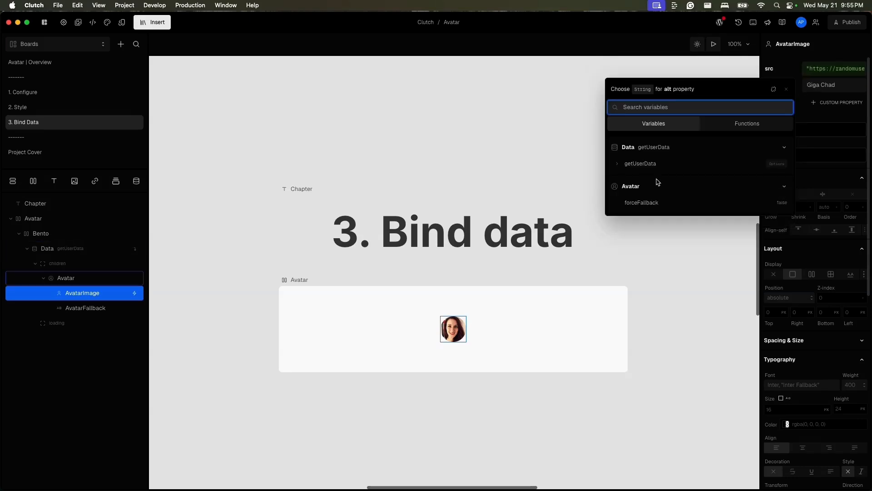
pyautogui.click(620, 163)
pyautogui.click(667, 195)
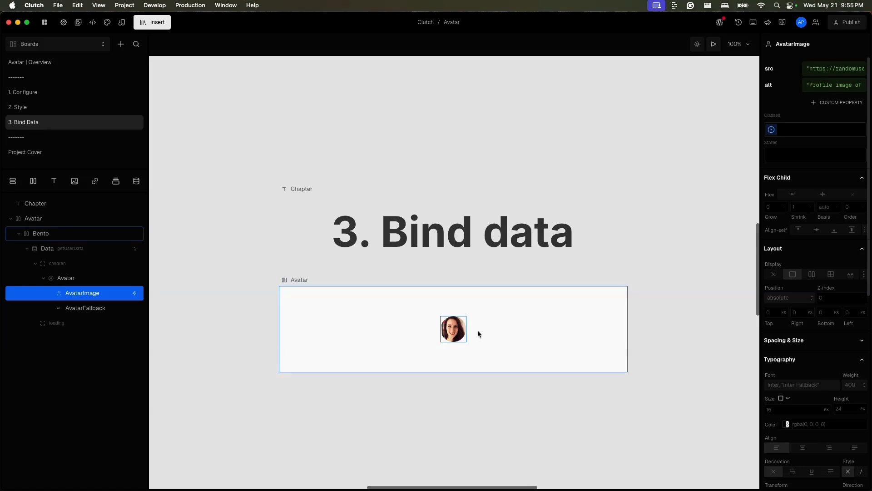
# Bind the AvatarFallback's initials property to the initials variable of getUserData and close the variable picker.
pyautogui.click(92, 312)
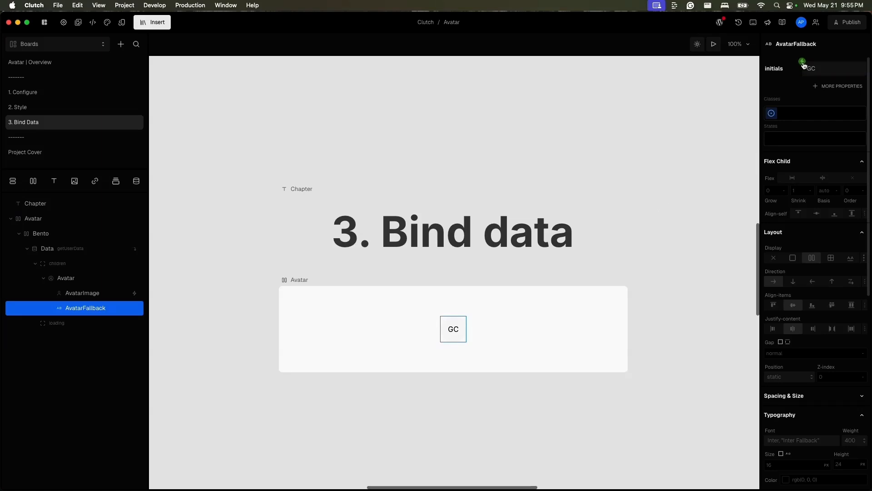
pyautogui.click(803, 65)
pyautogui.click(617, 147)
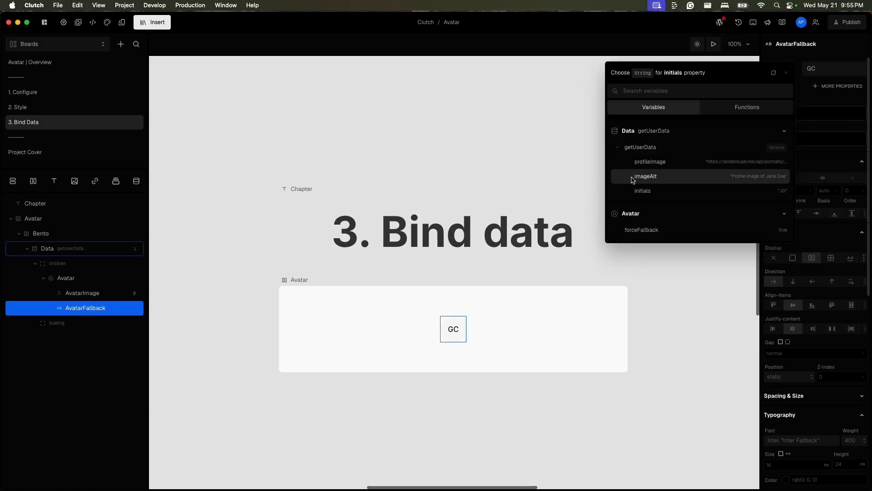
pyautogui.click(641, 191)
pyautogui.click(622, 380)
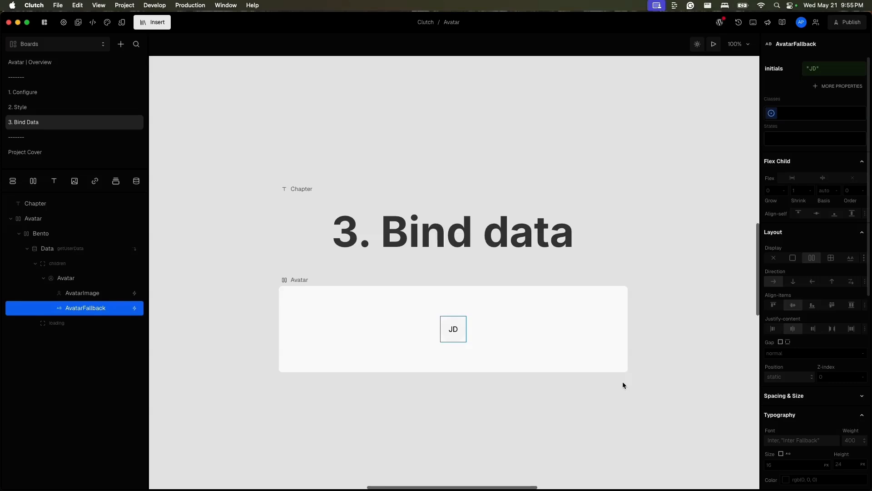